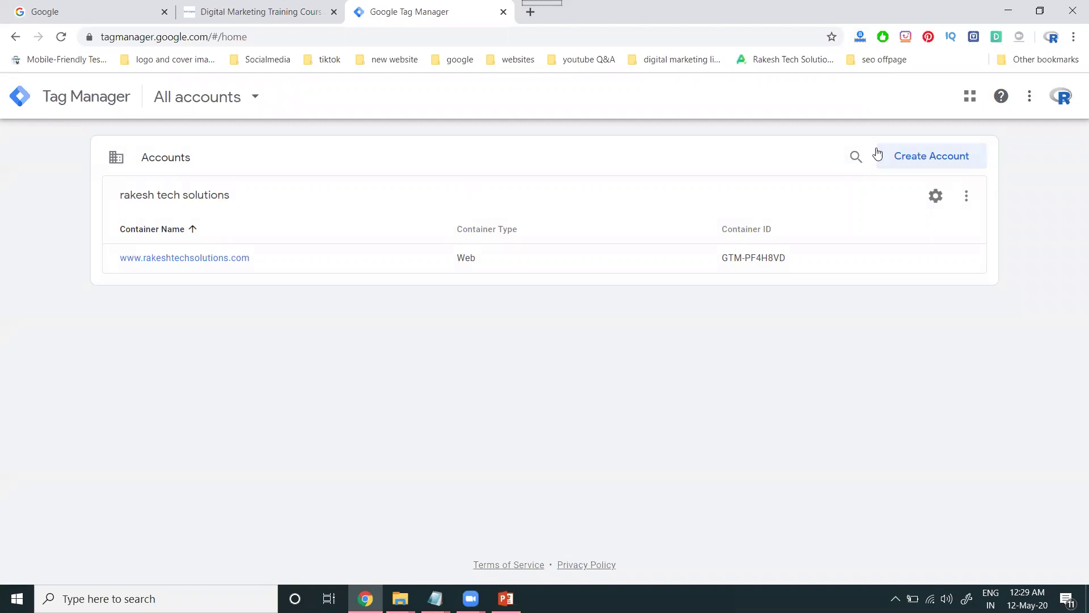
Start a new Tag Manager account named skill2digital with India as its country.
{"action": "left_click", "coordinate": [916, 149]}
{"action": "left_click", "coordinate": [219, 296]}
{"action": "type", "text": "skill"}
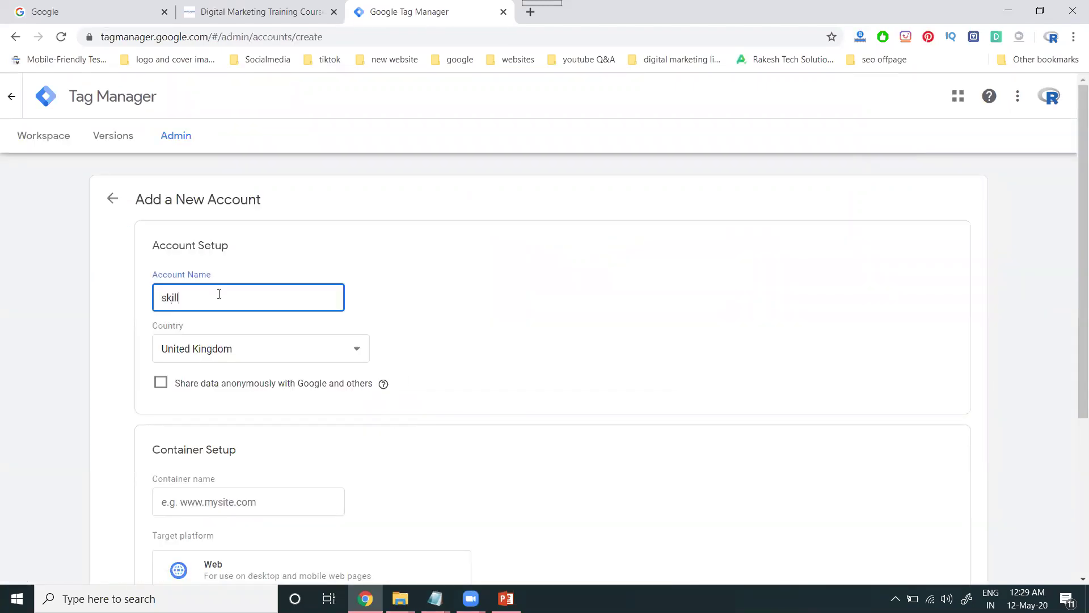
{"action": "type", "text": "2digital"}
{"action": "left_click", "coordinate": [219, 353]}
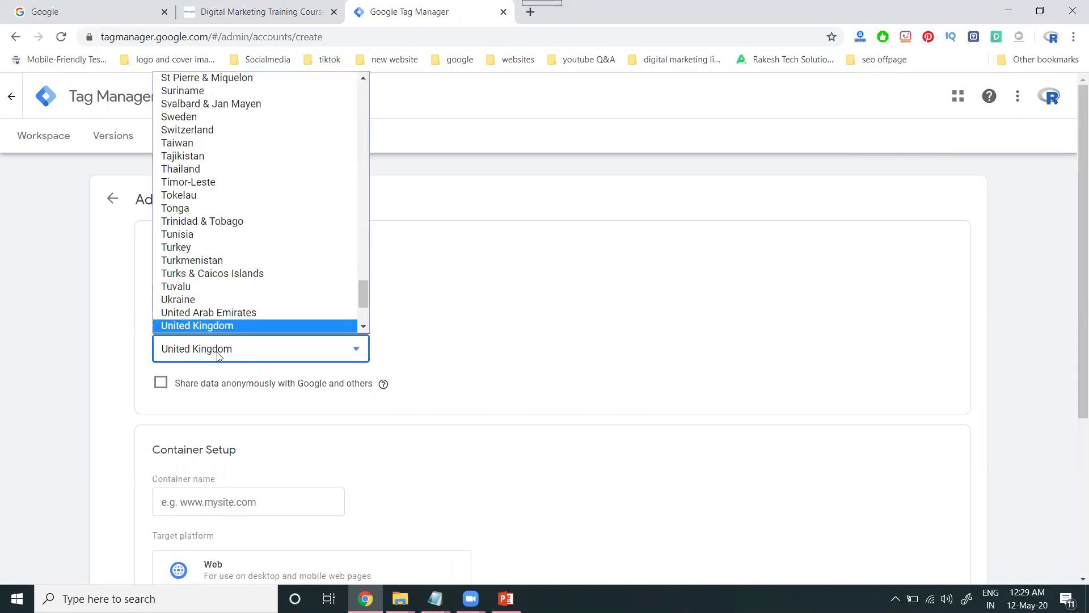
{"action": "key", "text": "i"}
{"action": "scroll", "coordinate": [318, 221], "scroll_direction": "down", "scroll_amount": 1}
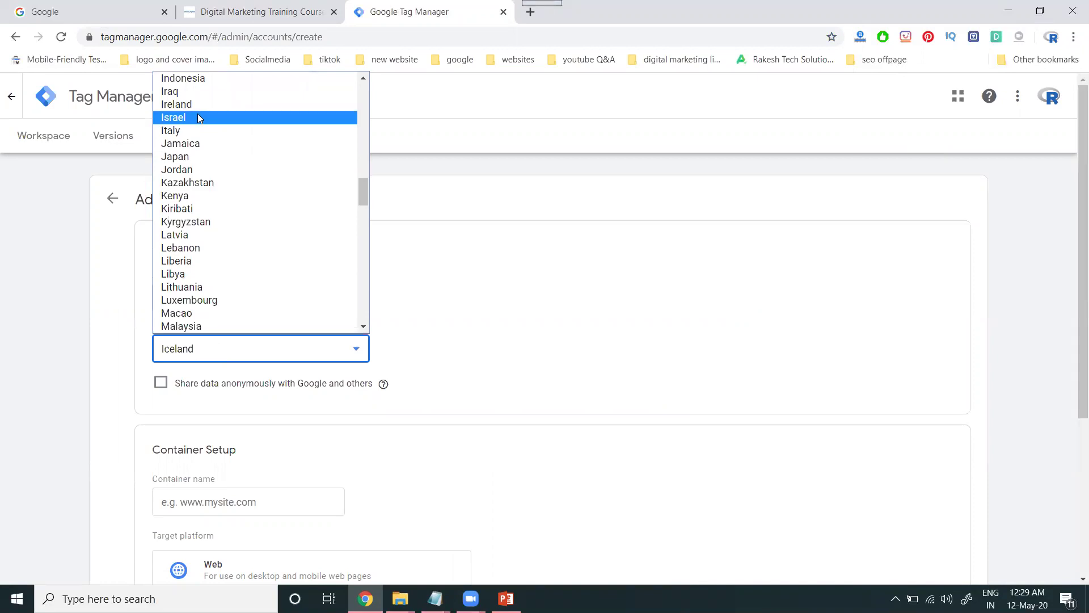
{"action": "scroll", "coordinate": [198, 117], "scroll_direction": "up", "scroll_amount": 3}
{"action": "left_click", "coordinate": [198, 206]}
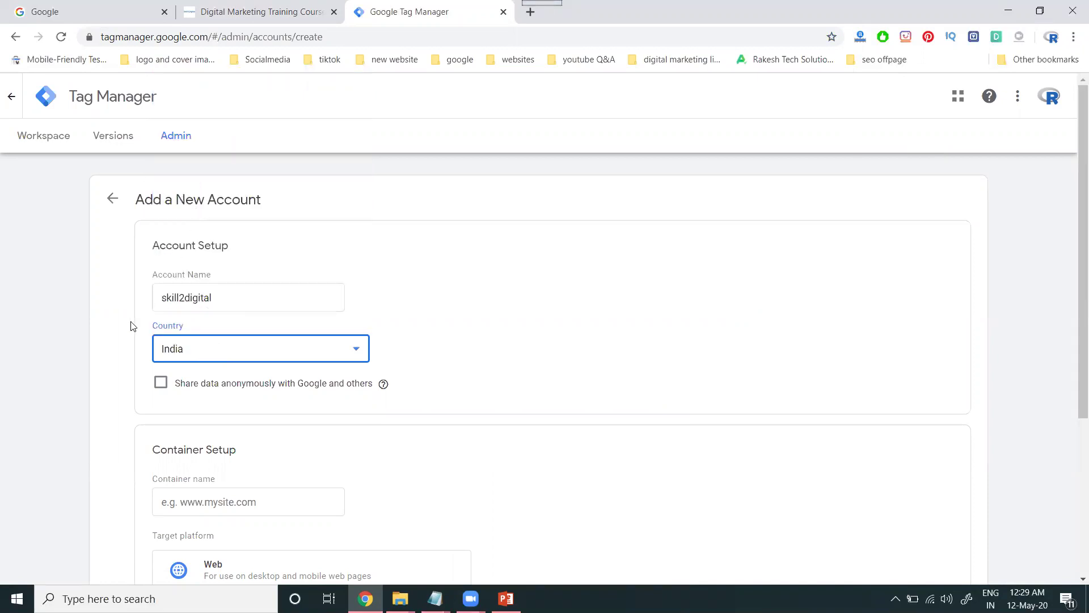
{"action": "scroll", "coordinate": [130, 326], "scroll_direction": "down", "scroll_amount": 3}
{"action": "left_click", "coordinate": [219, 288]}
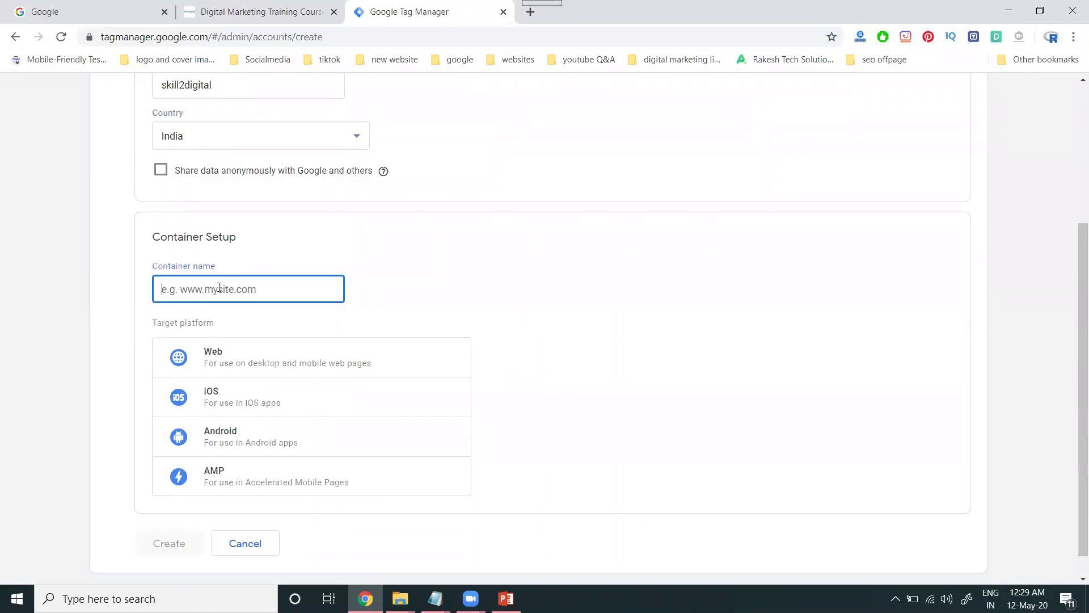
{"action": "type", "text": "www.skill2digital.com"}
{"action": "scroll", "coordinate": [141, 318], "scroll_direction": "down", "scroll_amount": 1}
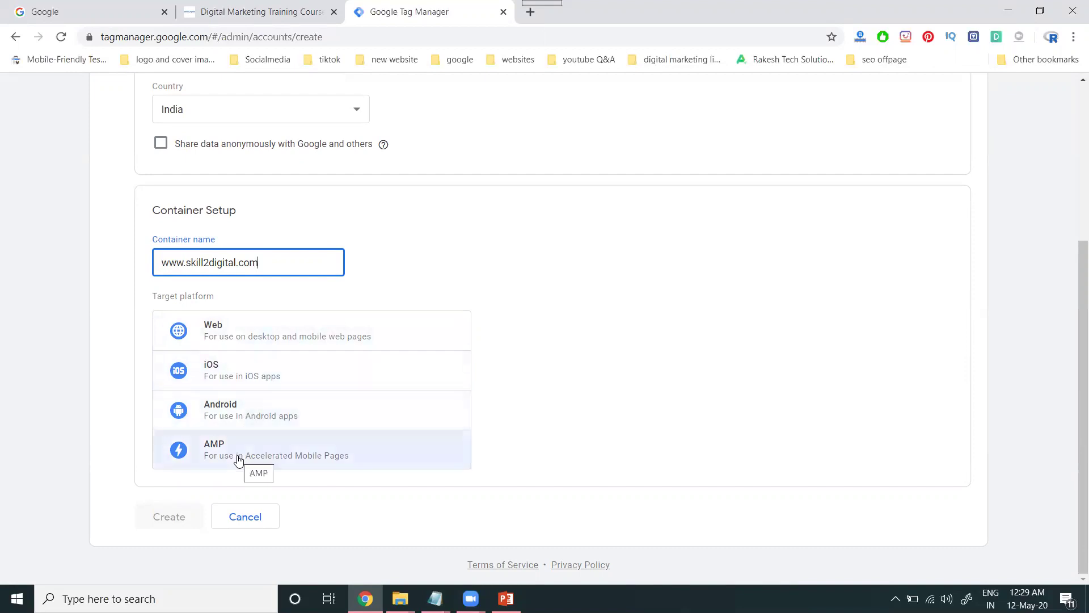
{"action": "left_click", "coordinate": [224, 335]}
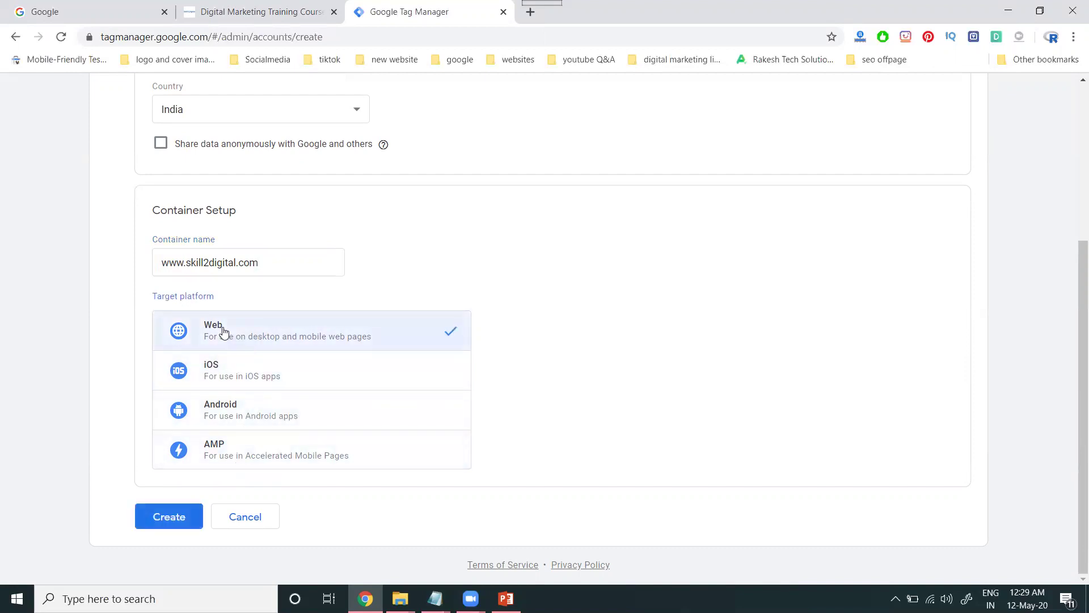
{"action": "left_click", "coordinate": [233, 374]}
{"action": "left_click", "coordinate": [232, 399]}
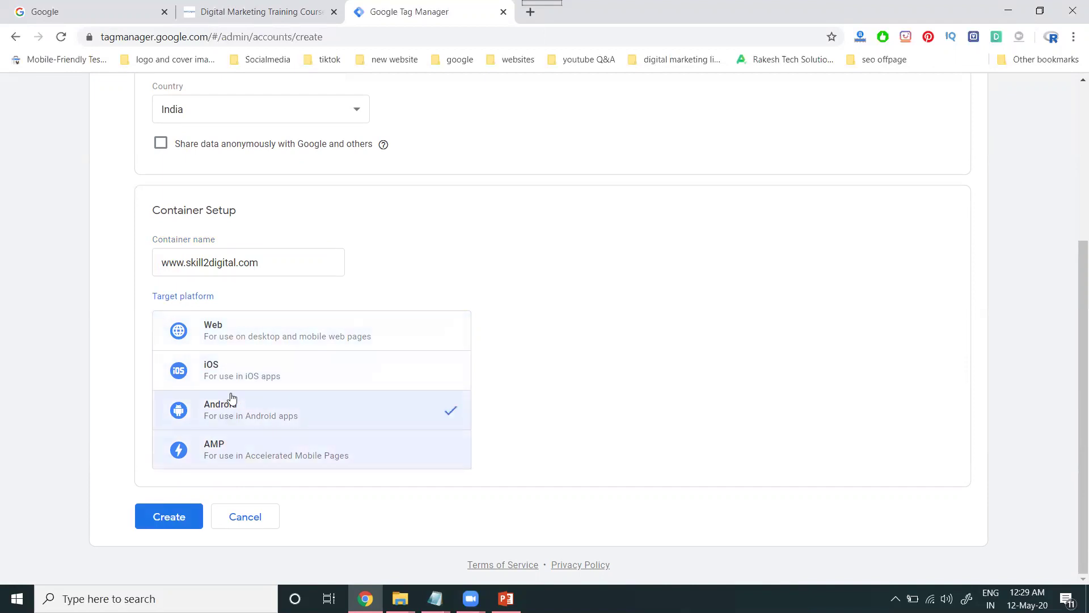
{"action": "left_click", "coordinate": [246, 334]}
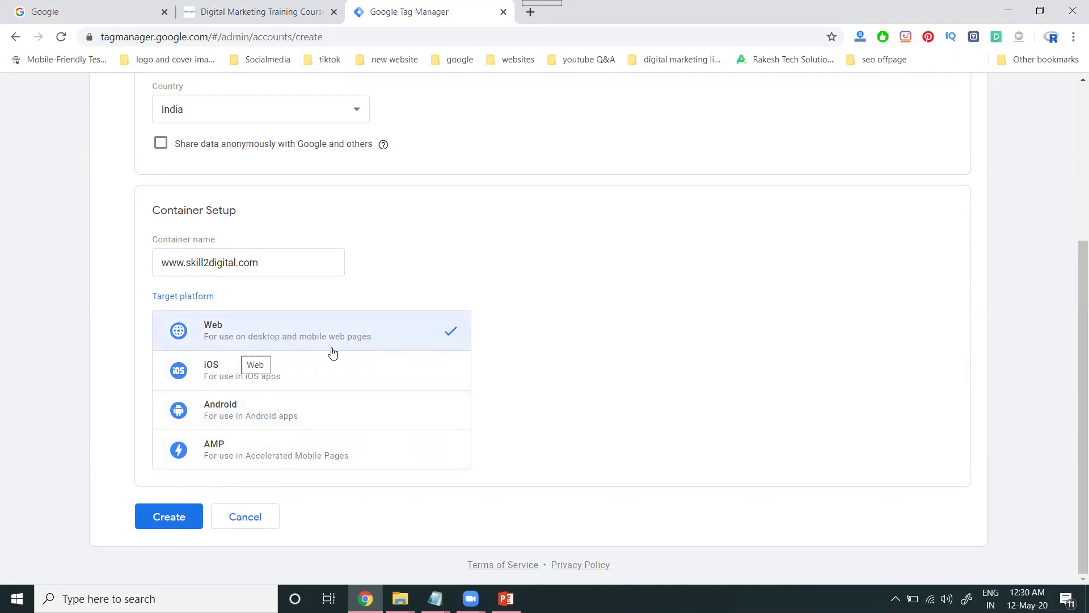
Create the account, accepting the Terms of Service and GDPR Data Processing Terms, and bring up the container's installation code.
{"action": "left_click", "coordinate": [151, 518]}
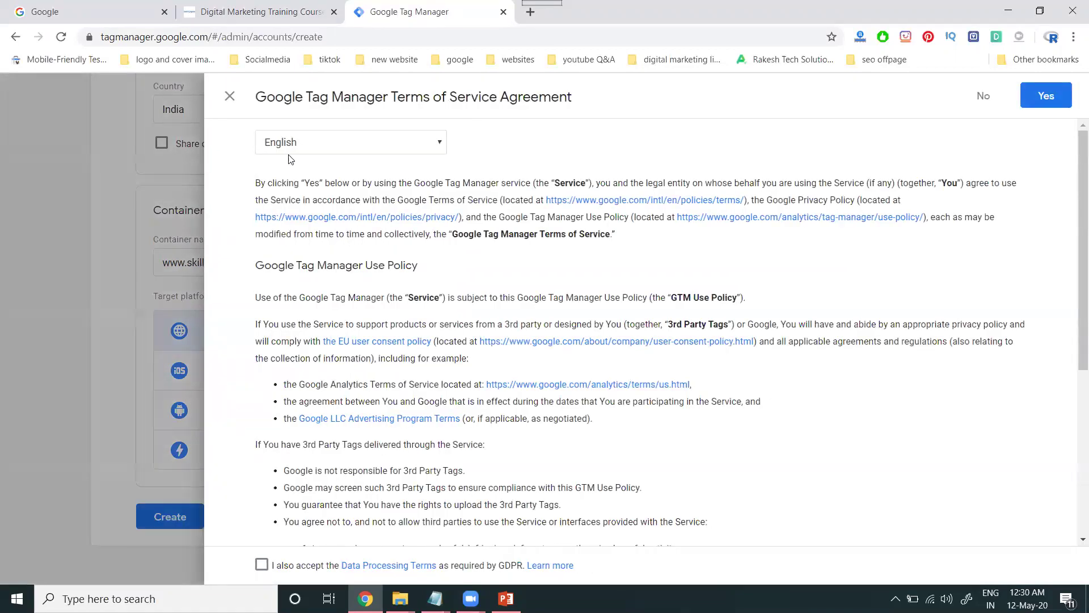
{"action": "left_click", "coordinate": [261, 565]}
{"action": "left_click", "coordinate": [1047, 96]}
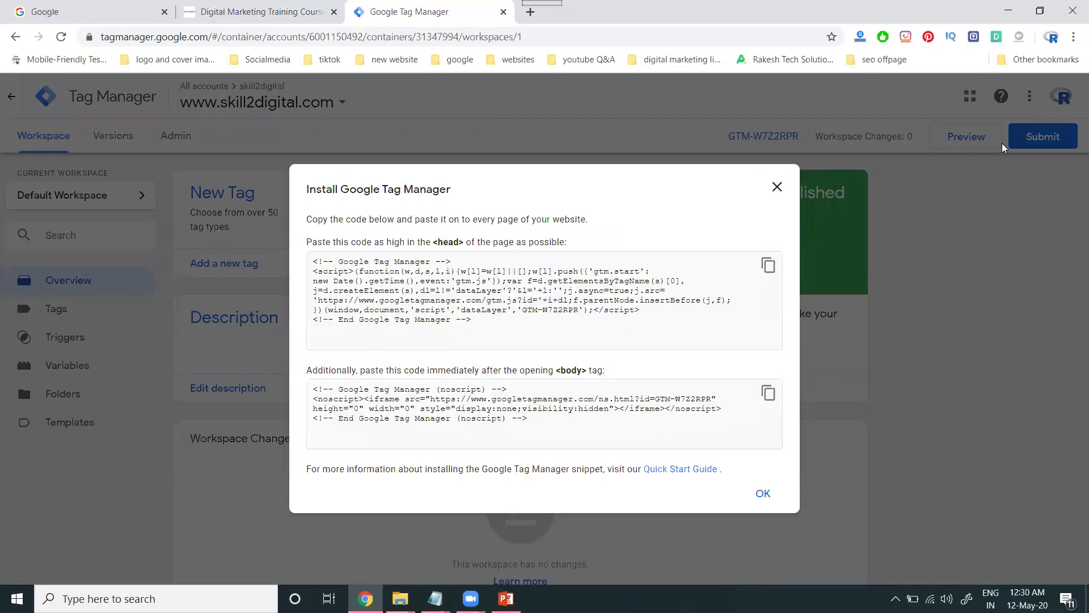
{"action": "left_click", "coordinate": [778, 188]}
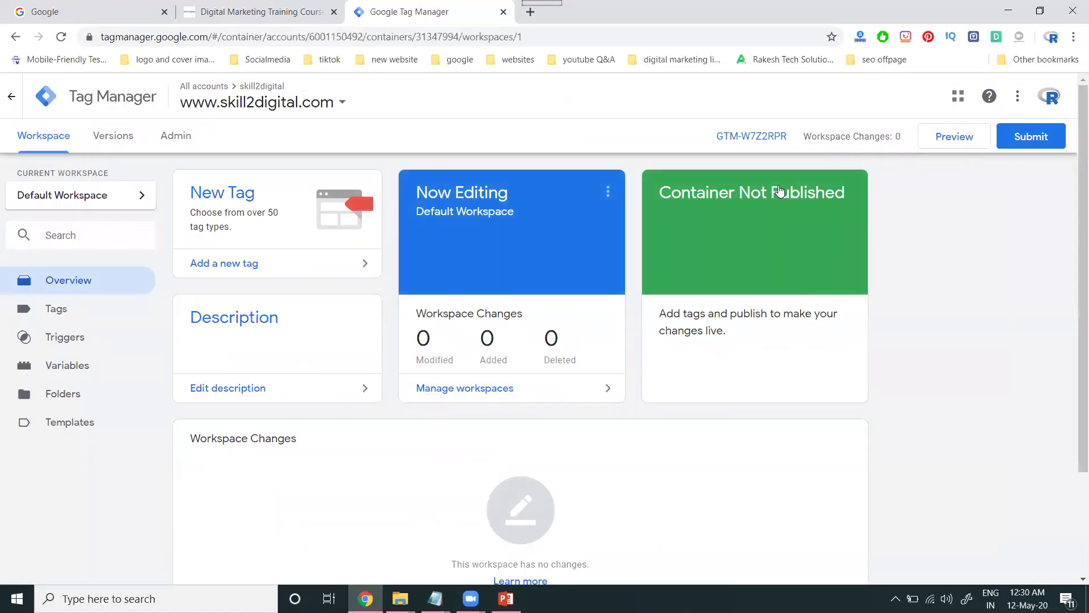
{"action": "left_click", "coordinate": [747, 142]}
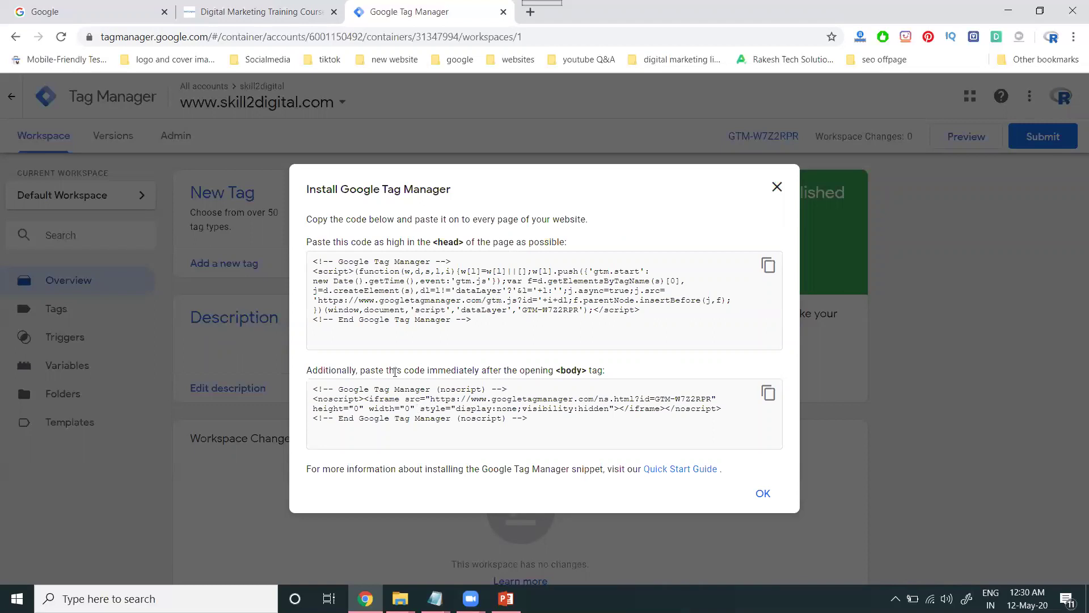
View the page source of skill2digital.com and search it for the head and body tags.
{"action": "left_click", "coordinate": [239, 15]}
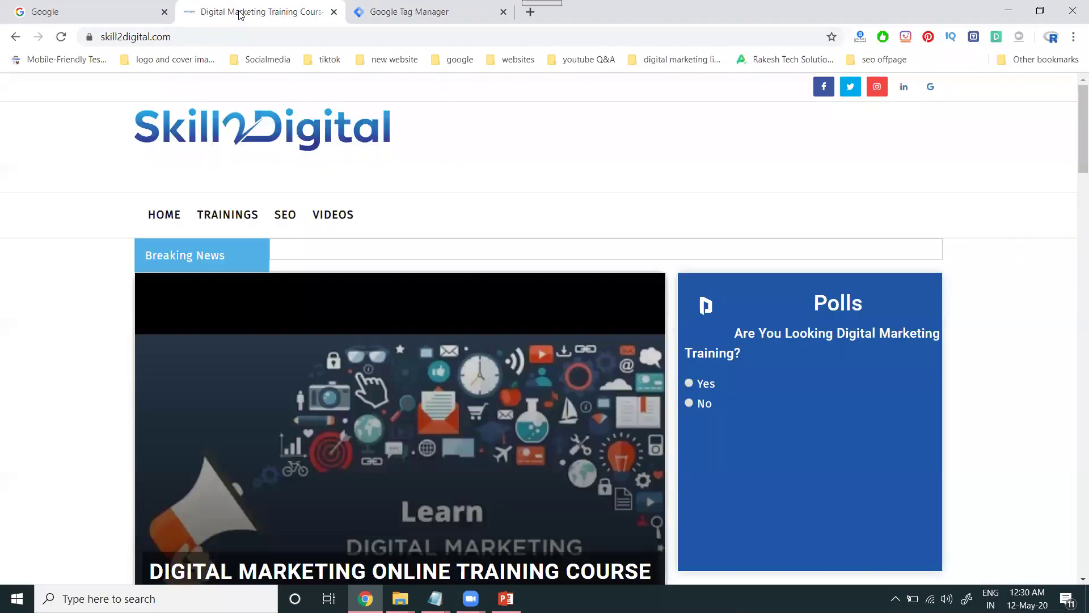
{"action": "key", "text": "ctrl+u"}
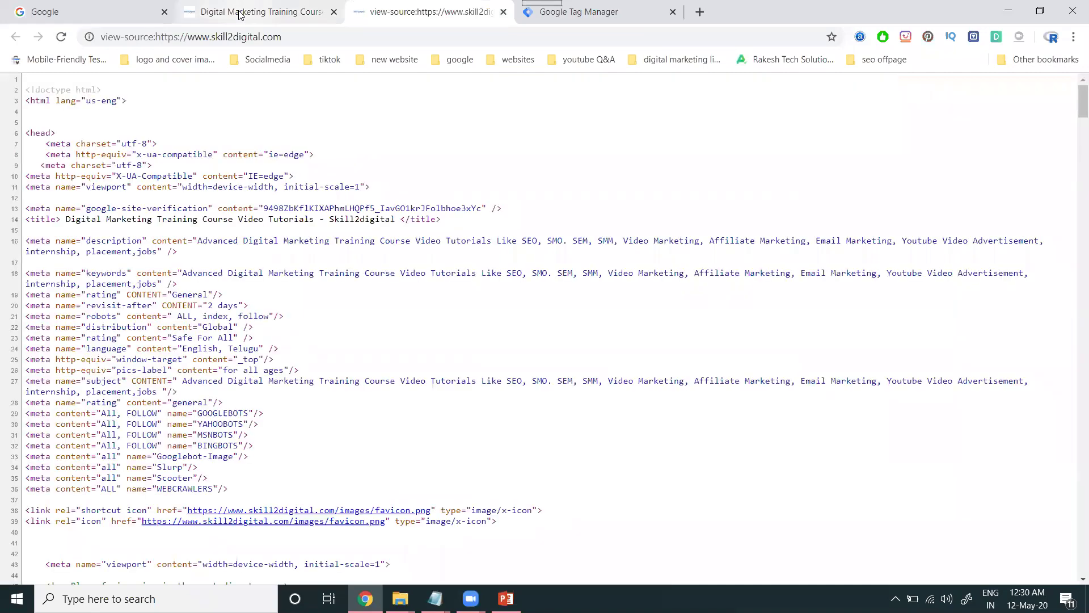
{"action": "key", "text": "ctrl+f"}
{"action": "type", "text": "head"}
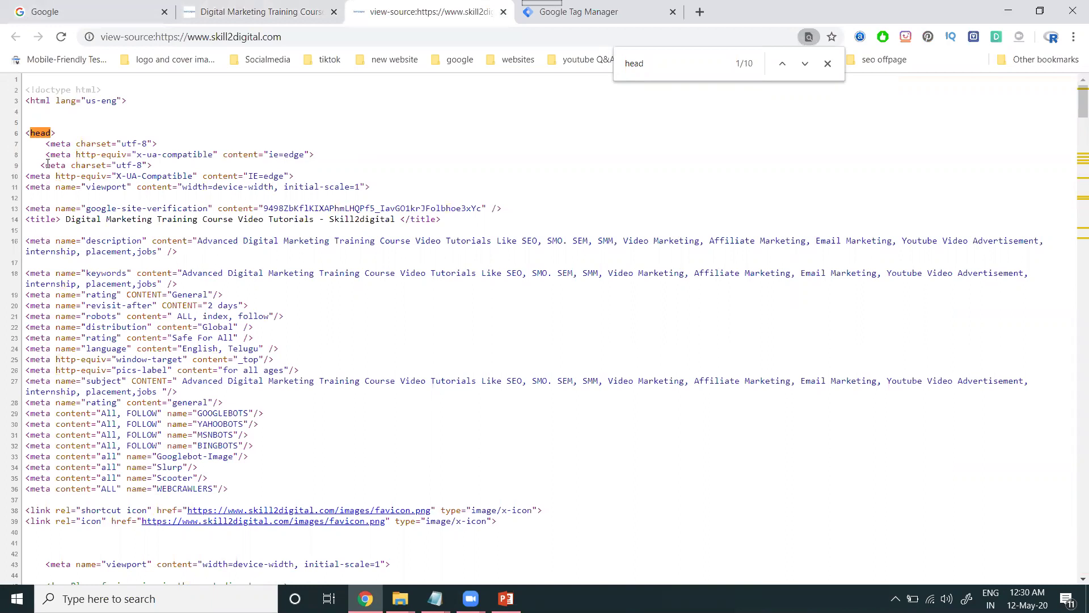
{"action": "scroll", "coordinate": [462, 170], "scroll_direction": "down", "scroll_amount": 8}
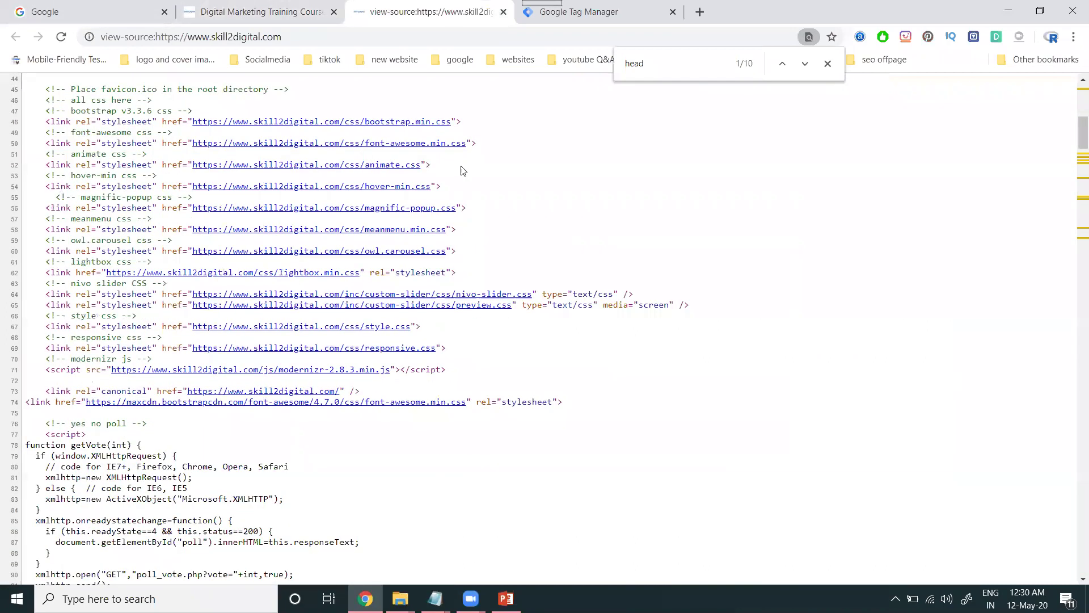
{"action": "double_click", "coordinate": [650, 63]}
{"action": "type", "text": "body"}
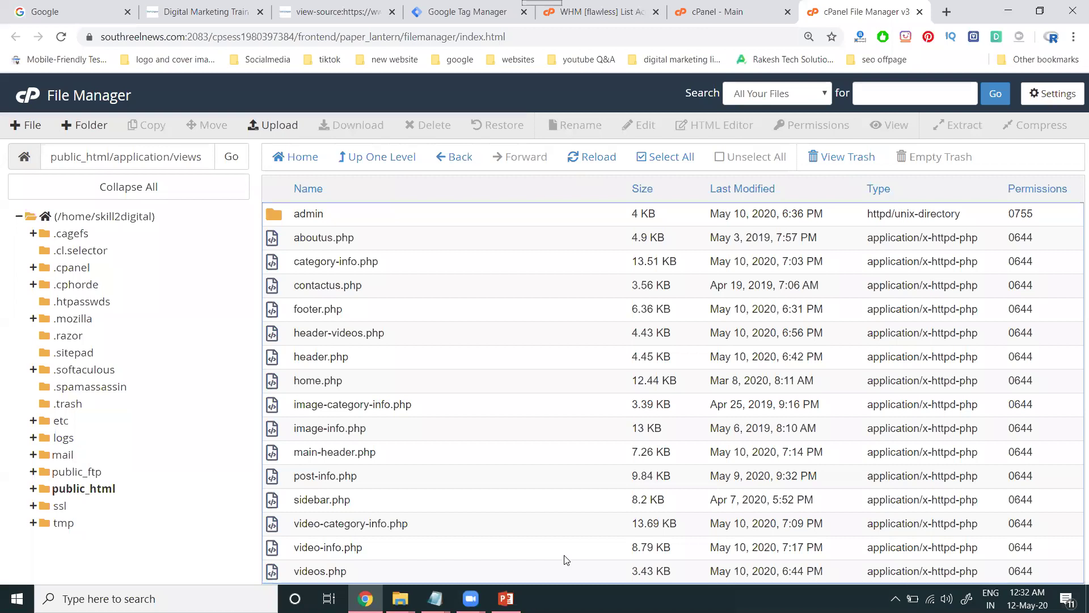
Open header.php from public_html/application/views for editing in the cPanel File Manager.
{"action": "right_click", "coordinate": [321, 357]}
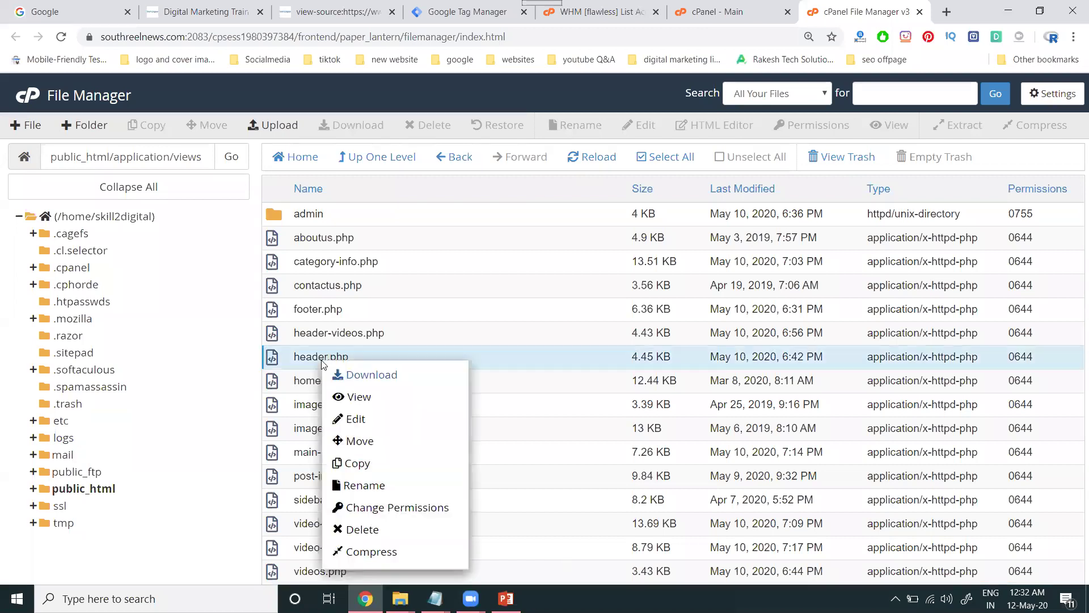
{"action": "left_click", "coordinate": [355, 420]}
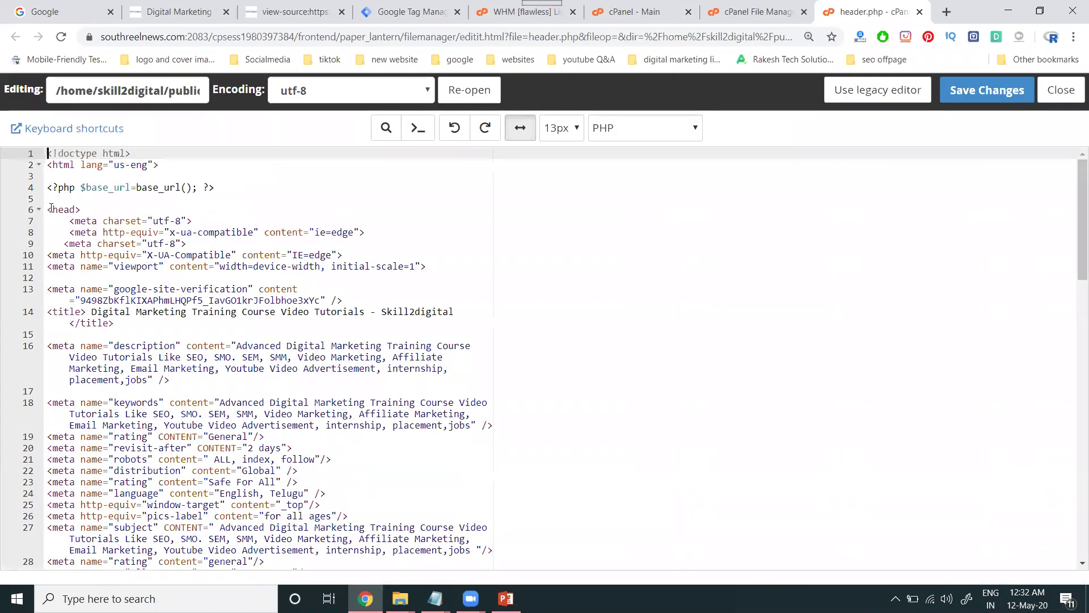
{"action": "scroll", "coordinate": [95, 248], "scroll_direction": "down", "scroll_amount": 18}
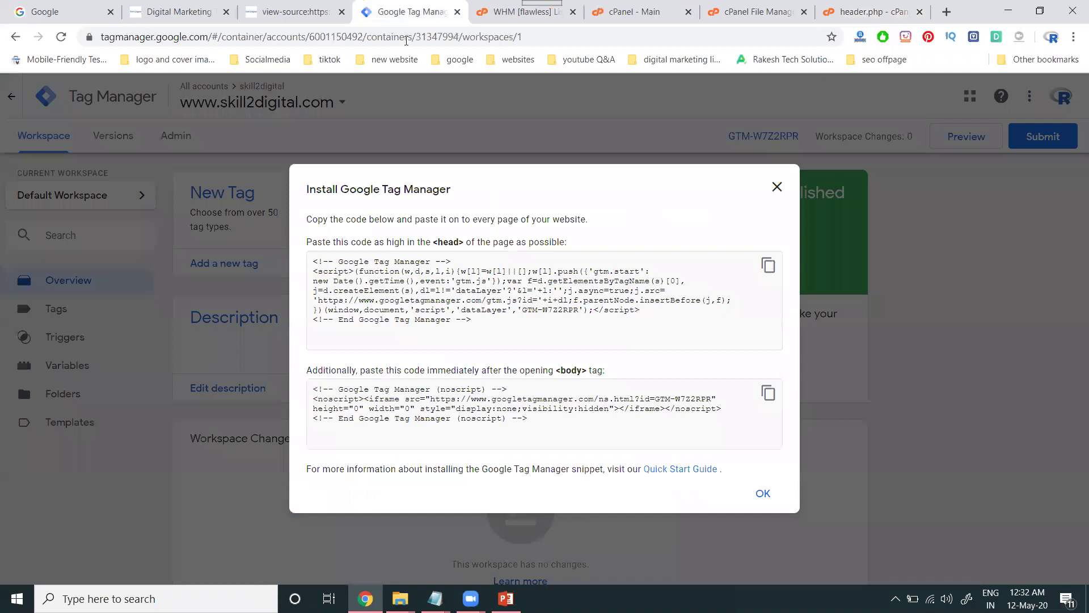
Copy the Tag Manager head snippet and paste it into header.php on line 95, above the closing head tag.
{"action": "left_click", "coordinate": [404, 11]}
{"action": "triple_click", "coordinate": [446, 273]}
{"action": "left_click_drag", "start_coordinate": [481, 324], "coordinate": [312, 262]}
{"action": "key", "text": "ctrl+c"}
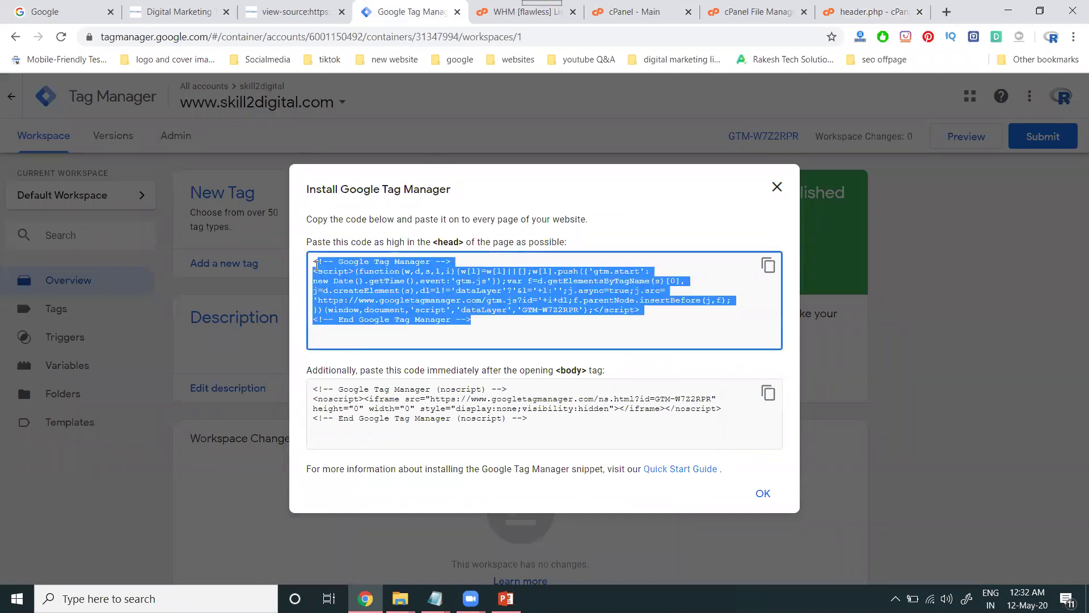
{"action": "left_click", "coordinate": [840, 13]}
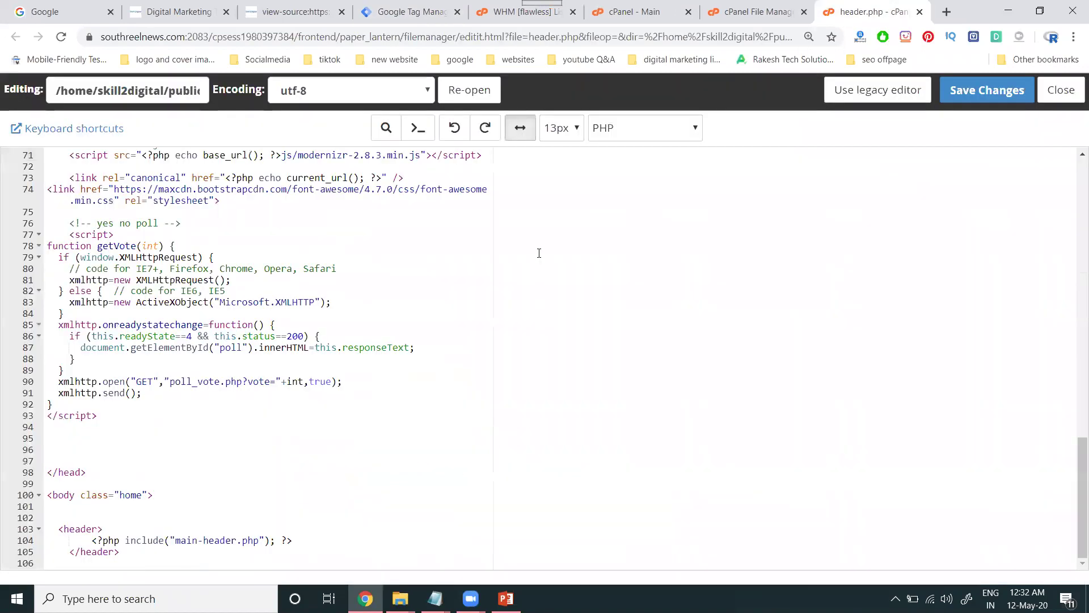
{"action": "left_click", "coordinate": [69, 438]}
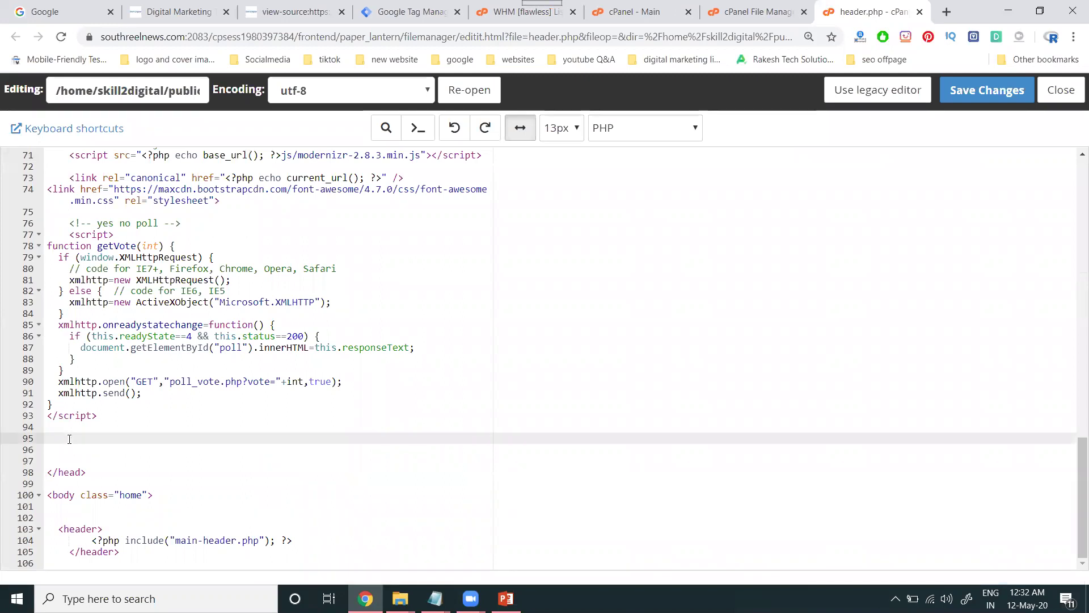
{"action": "key", "text": "ctrl+v"}
{"action": "key", "text": "Return"}
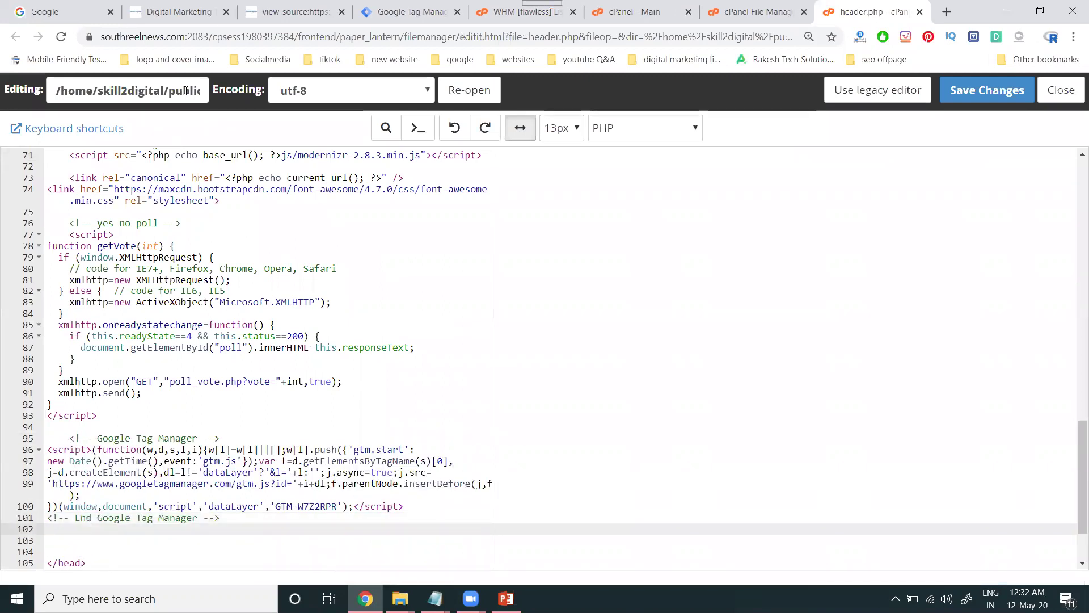
Copy the Tag Manager noscript snippet, paste it below the opening body tag in header.php, and save the file.
{"action": "left_click", "coordinate": [406, 12]}
{"action": "triple_click", "coordinate": [439, 396]}
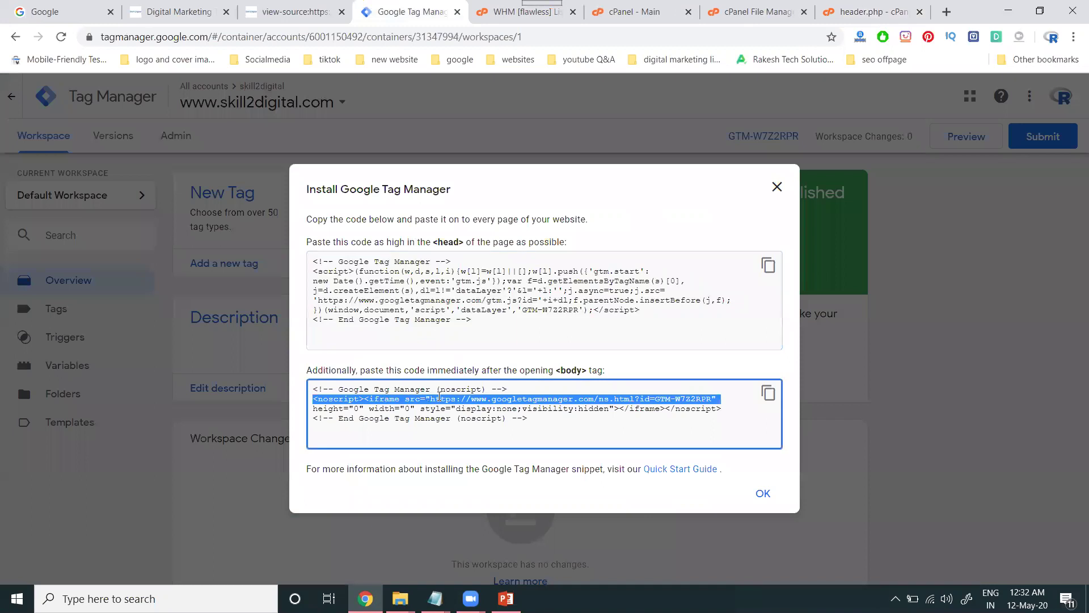
{"action": "left_click_drag", "start_coordinate": [537, 424], "coordinate": [309, 389]}
{"action": "key", "text": "ctrl+c"}
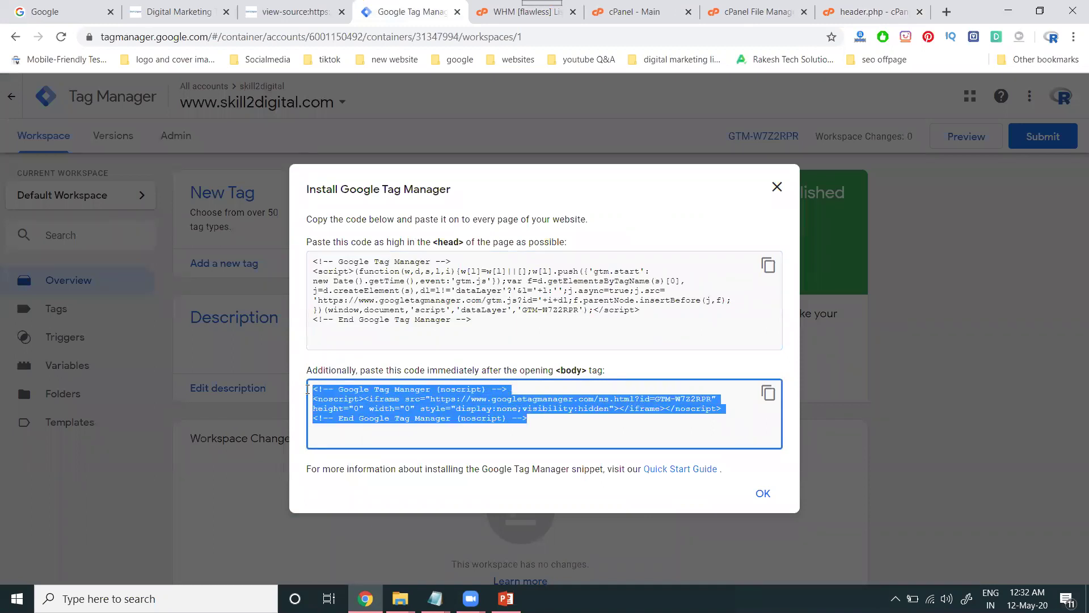
{"action": "left_click", "coordinate": [869, 11]}
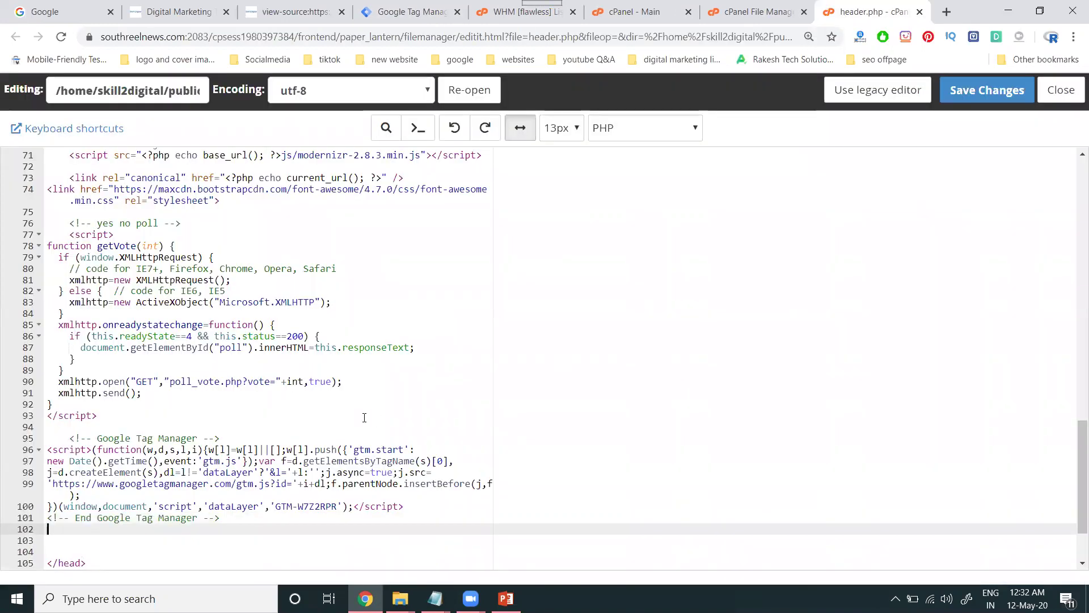
{"action": "scroll", "coordinate": [328, 407], "scroll_direction": "down", "scroll_amount": 2}
{"action": "left_click", "coordinate": [93, 507]}
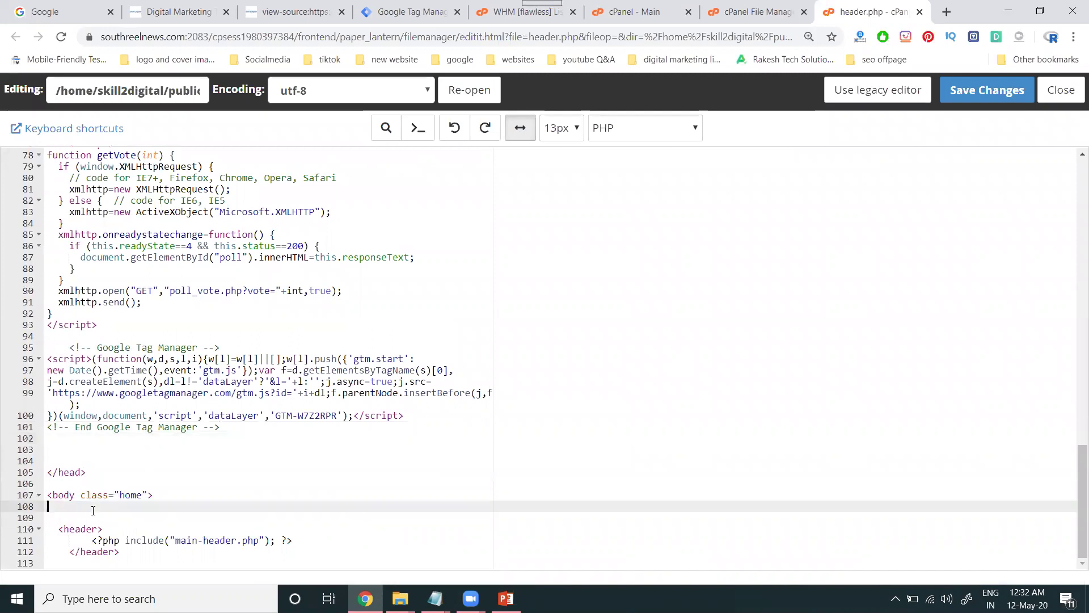
{"action": "key", "text": "Return"}
{"action": "key", "text": "ctrl+v"}
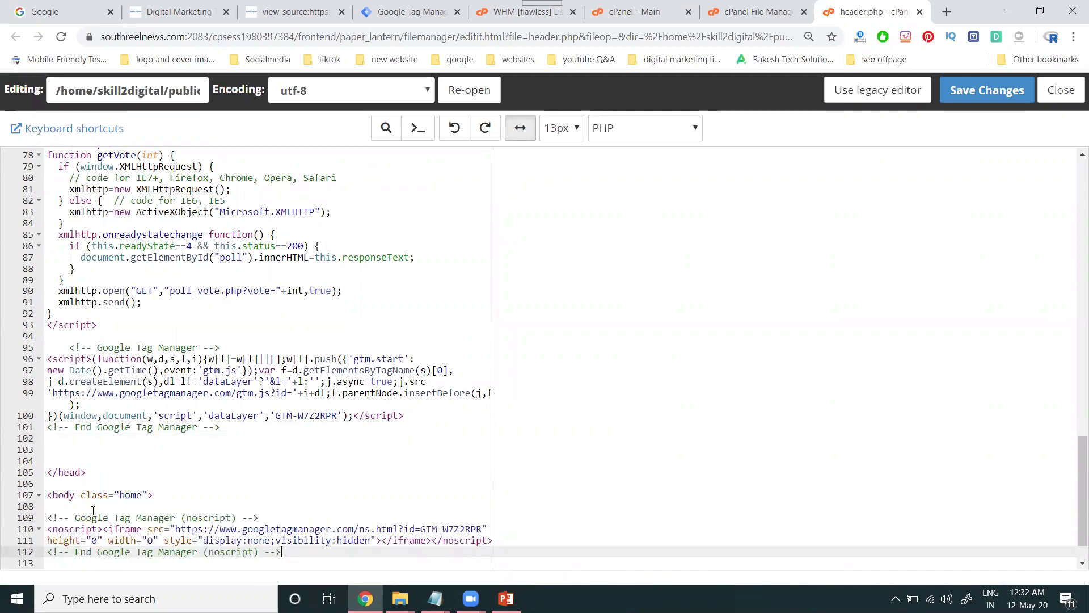
{"action": "left_click", "coordinate": [980, 94]}
Reload the skill2digital.com page source to check for both Tag Manager snippets, and reload the live home page.
{"action": "left_click", "coordinate": [282, 17]}
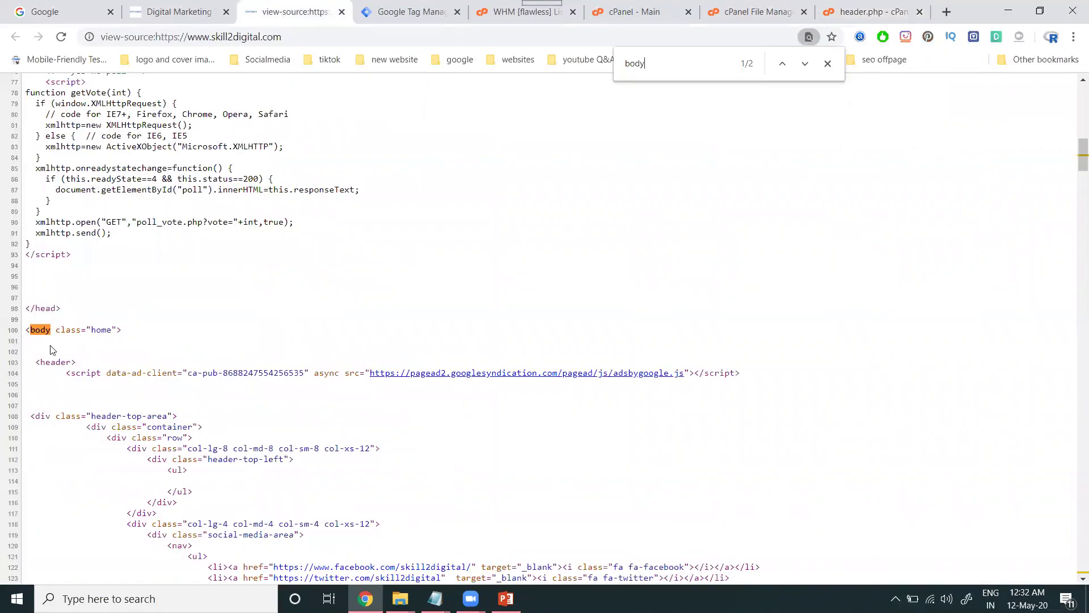
{"action": "left_click", "coordinate": [60, 37]}
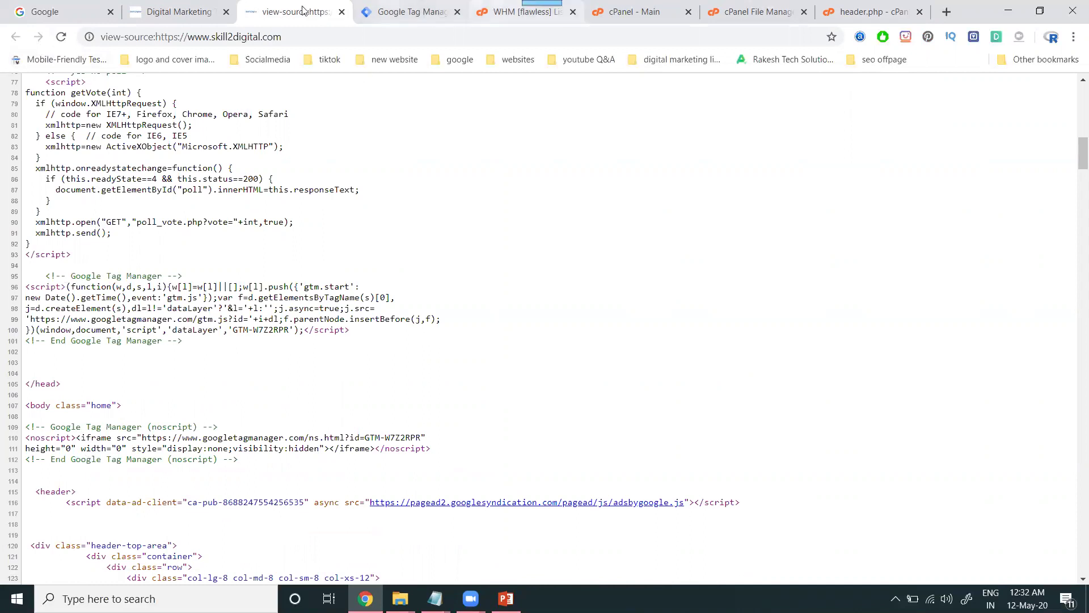
{"action": "left_click", "coordinate": [143, 11]}
{"action": "left_click", "coordinate": [60, 38]}
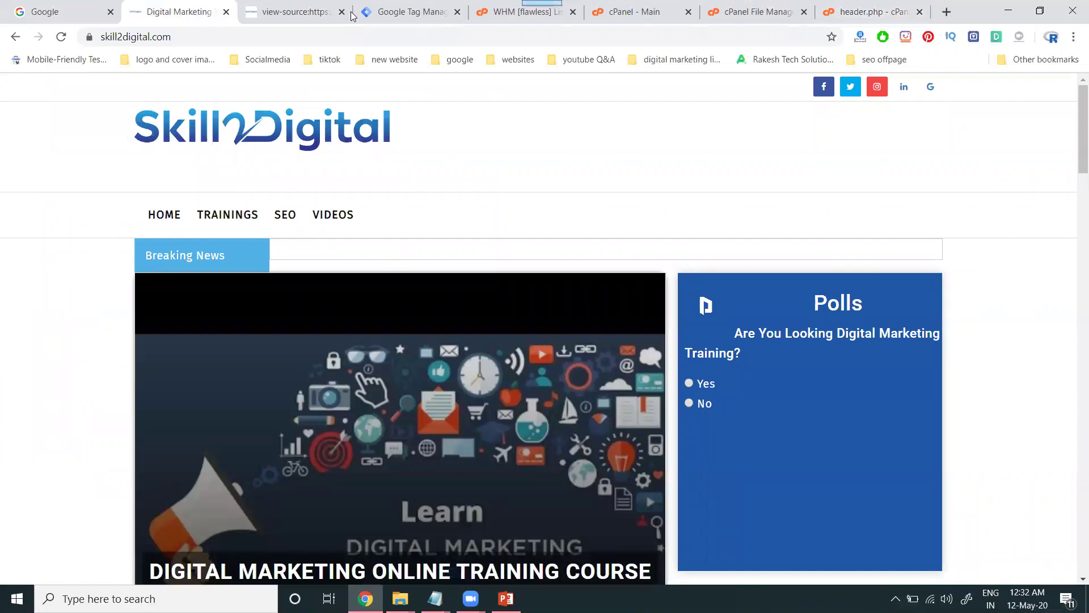
Switch to Tag Manager, close the install instructions, and start submitting the container with the version name "GTM- Skill2digital".
{"action": "left_click", "coordinate": [410, 12]}
{"action": "left_click", "coordinate": [764, 493]}
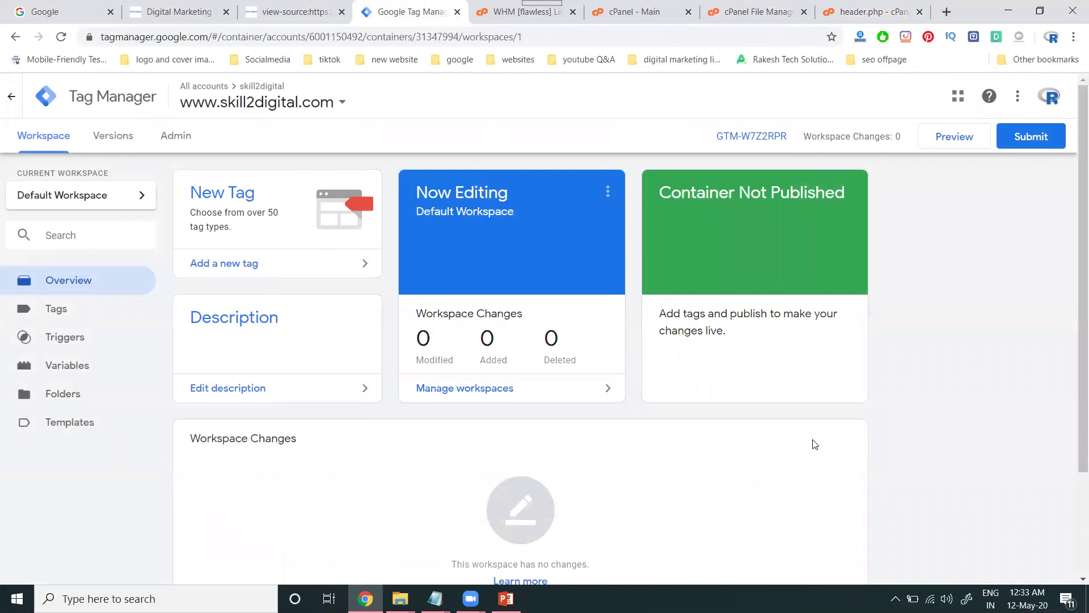
{"action": "left_click", "coordinate": [1020, 139]}
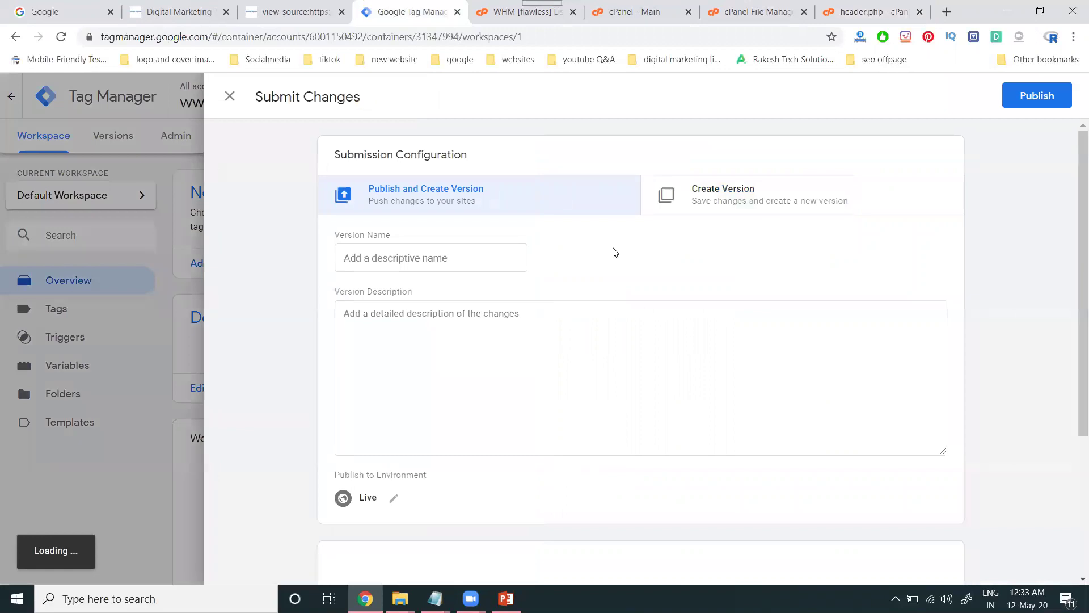
{"action": "left_click", "coordinate": [443, 265]}
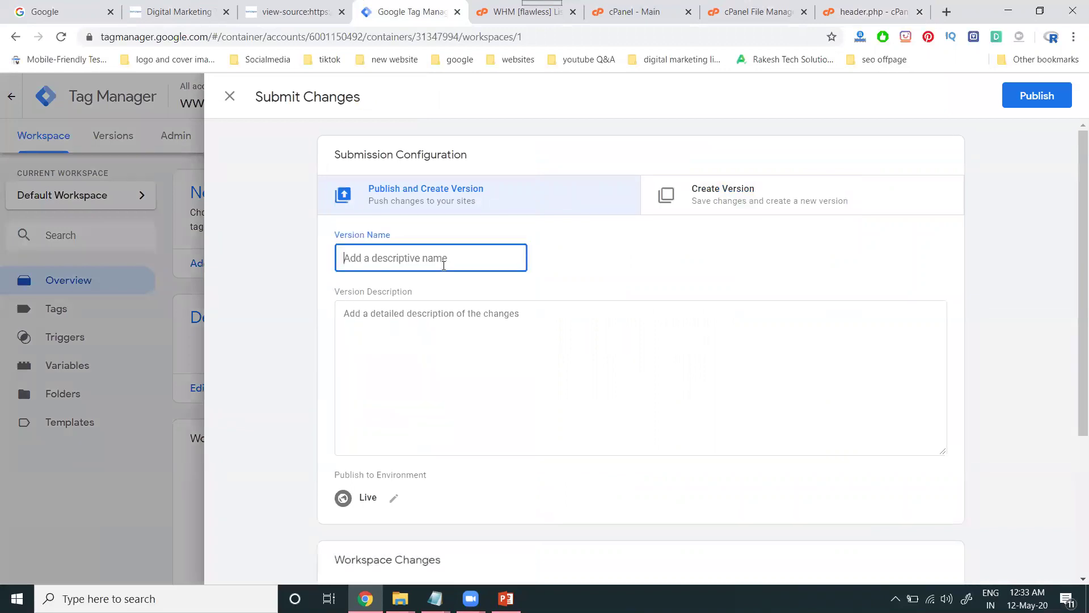
{"action": "type", "text": "GTM"}
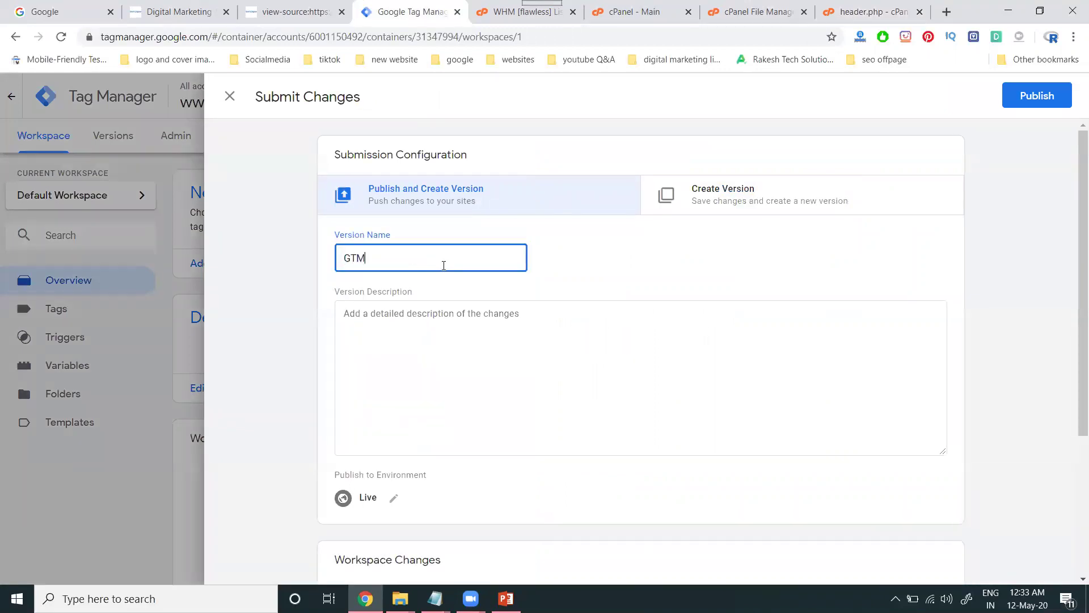
{"action": "type", "text": "- Skill2digital"}
Copy the version name into the version description and publish the container version to the Live environment.
{"action": "key", "text": "ctrl+a"}
{"action": "key", "text": "ctrl+c"}
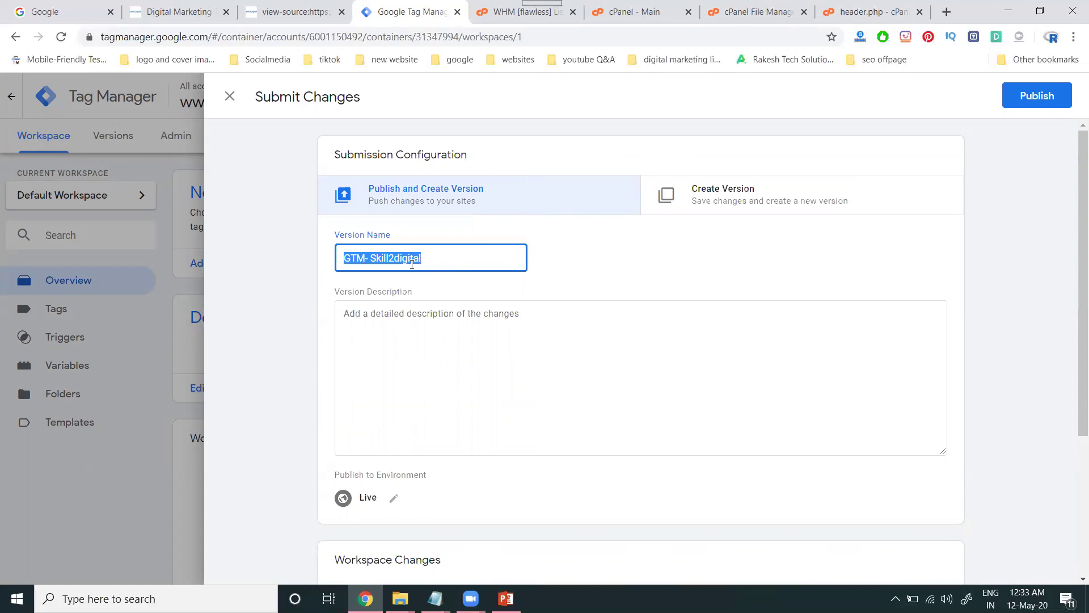
{"action": "left_click", "coordinate": [368, 258]}
{"action": "left_click", "coordinate": [386, 356]}
{"action": "key", "text": "ctrl+v"}
{"action": "scroll", "coordinate": [554, 359], "scroll_direction": "down", "scroll_amount": 3}
{"action": "scroll", "coordinate": [555, 359], "scroll_direction": "up", "scroll_amount": 3}
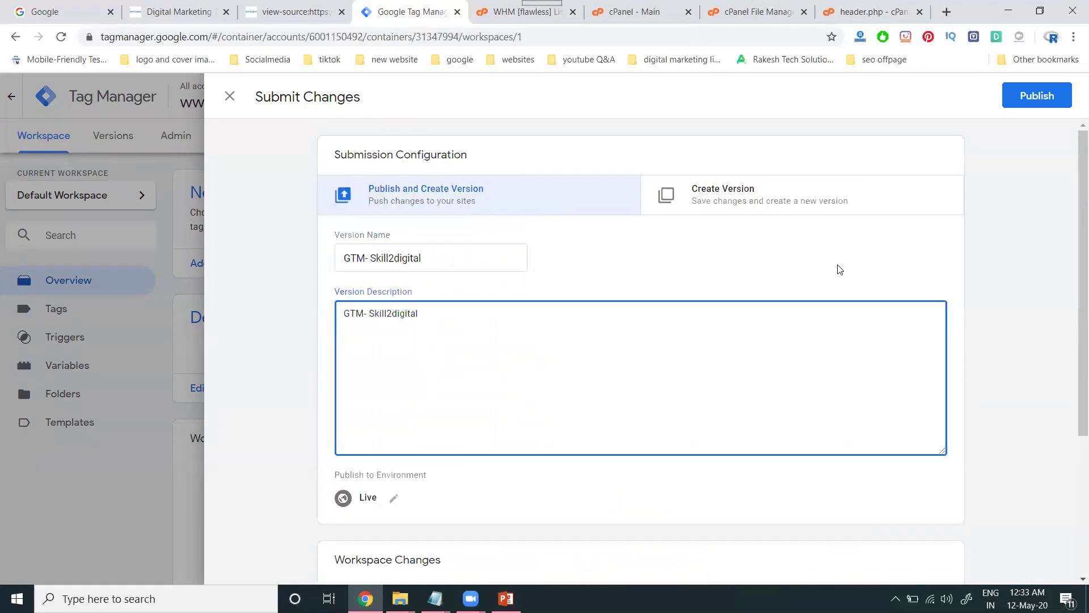
{"action": "left_click", "coordinate": [1039, 97]}
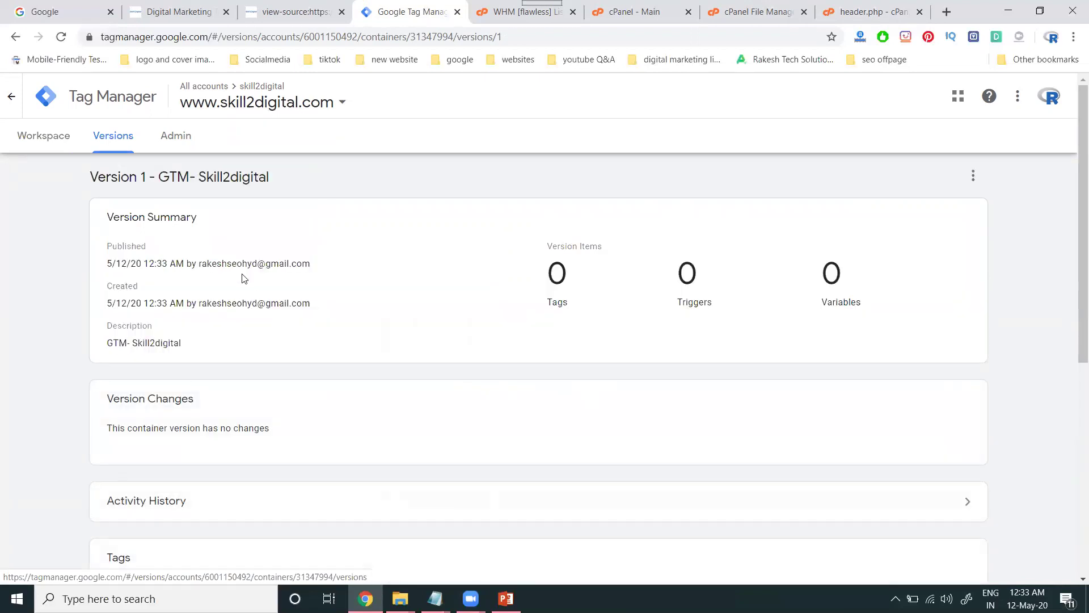
Return to the container's workspace overview, and reload the live skill2digital.com home page to look through it.
{"action": "left_click", "coordinate": [45, 138]}
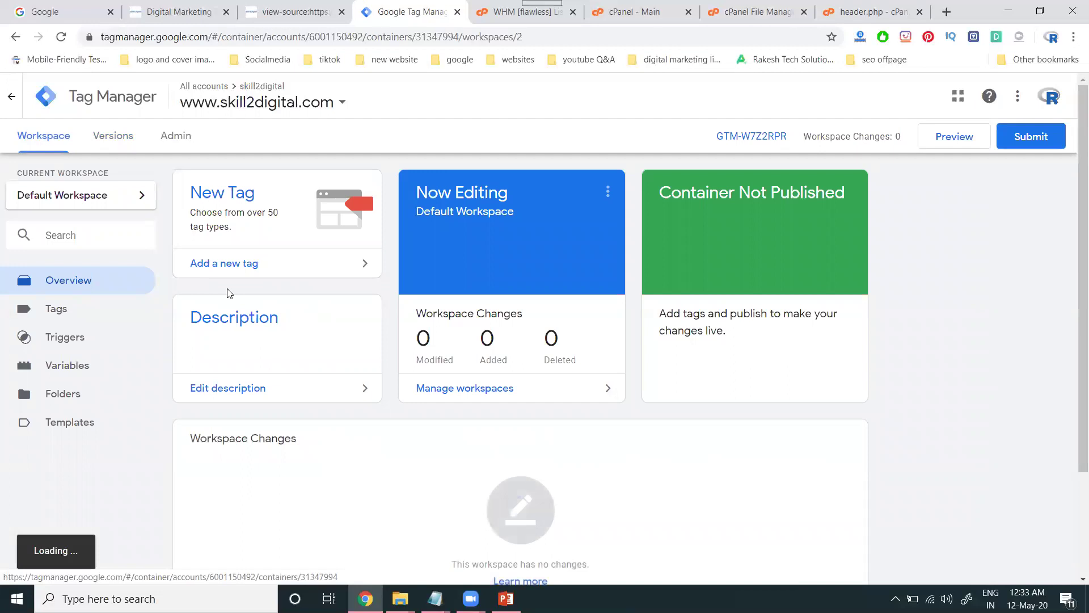
{"action": "left_click", "coordinate": [187, 10]}
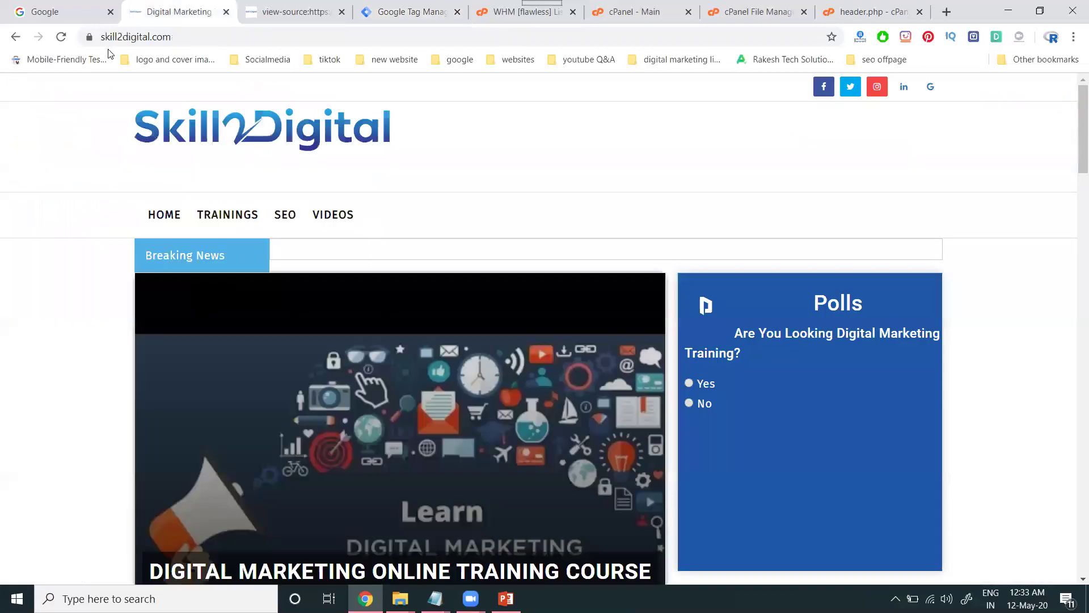
{"action": "left_click", "coordinate": [61, 37]}
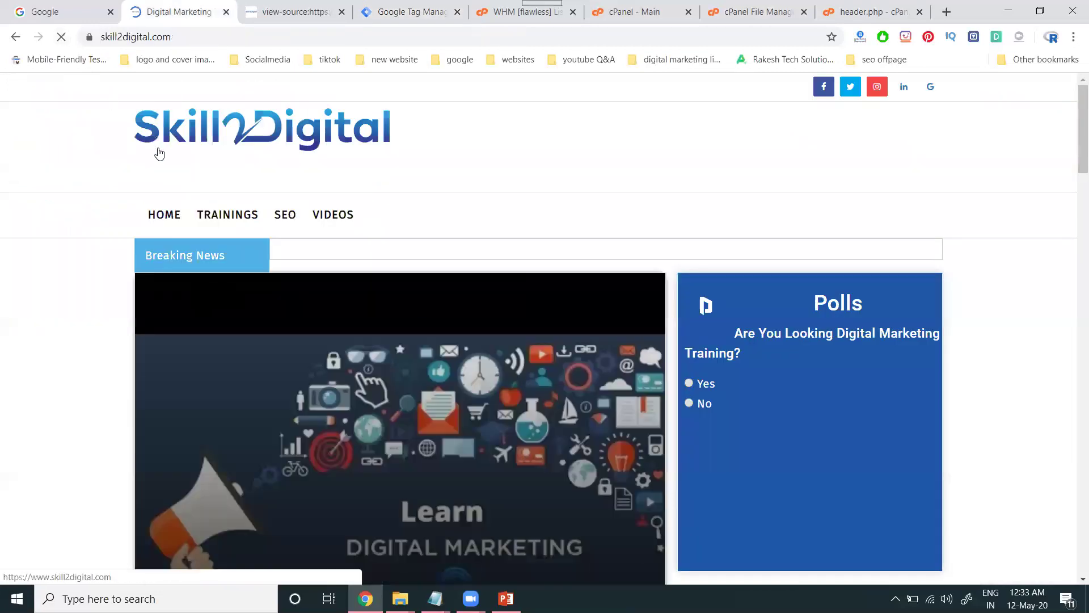
{"action": "scroll", "coordinate": [186, 216], "scroll_direction": "down", "scroll_amount": 10}
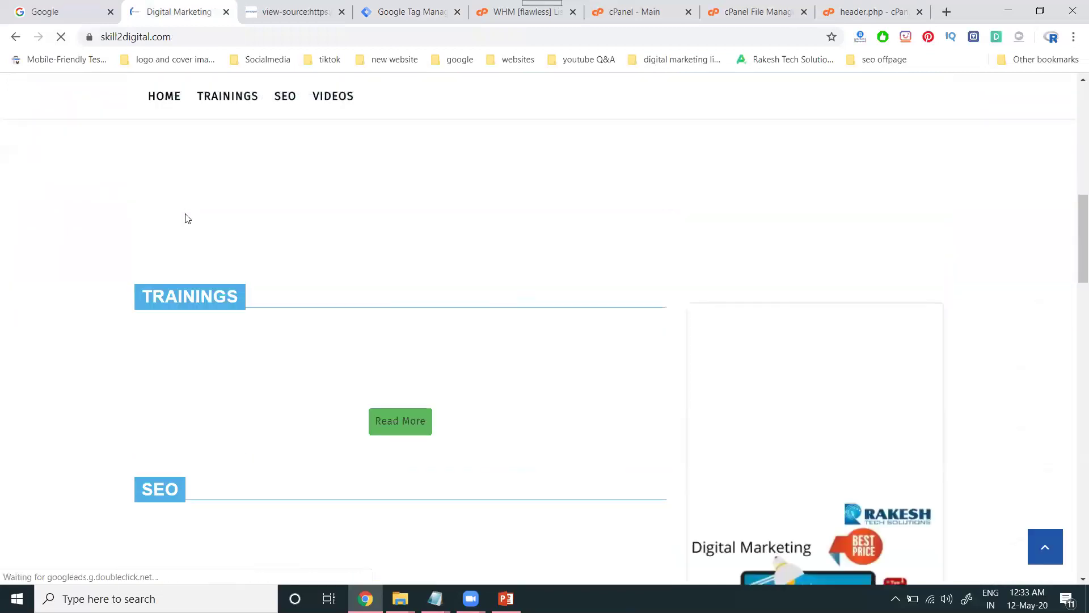
{"action": "scroll", "coordinate": [187, 219], "scroll_direction": "down", "scroll_amount": 8}
{"action": "scroll", "coordinate": [188, 219], "scroll_direction": "up", "scroll_amount": 12}
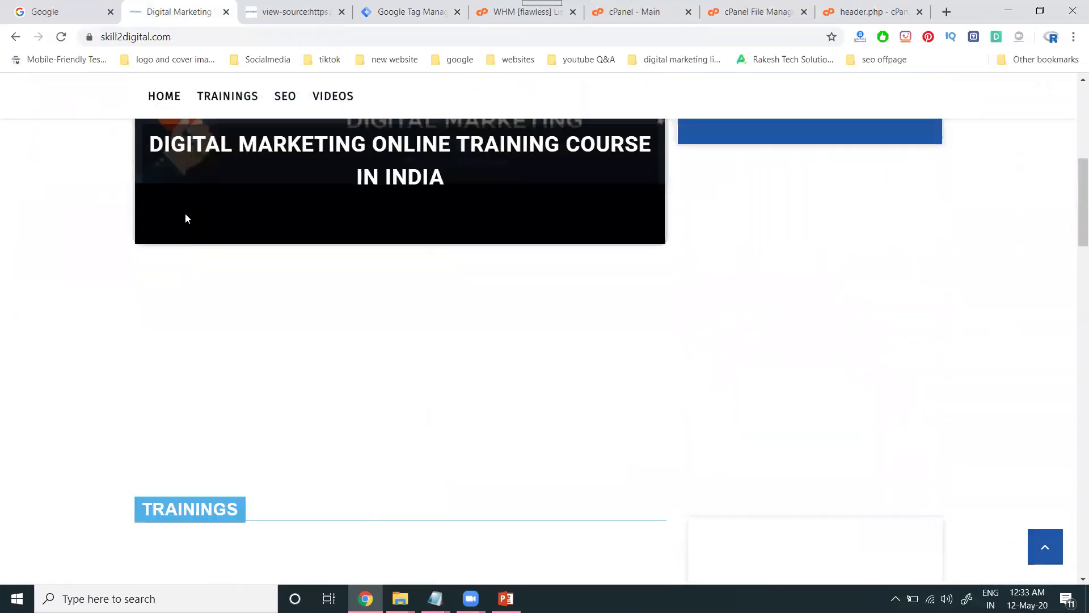
{"action": "scroll", "coordinate": [185, 218], "scroll_direction": "up", "scroll_amount": 2}
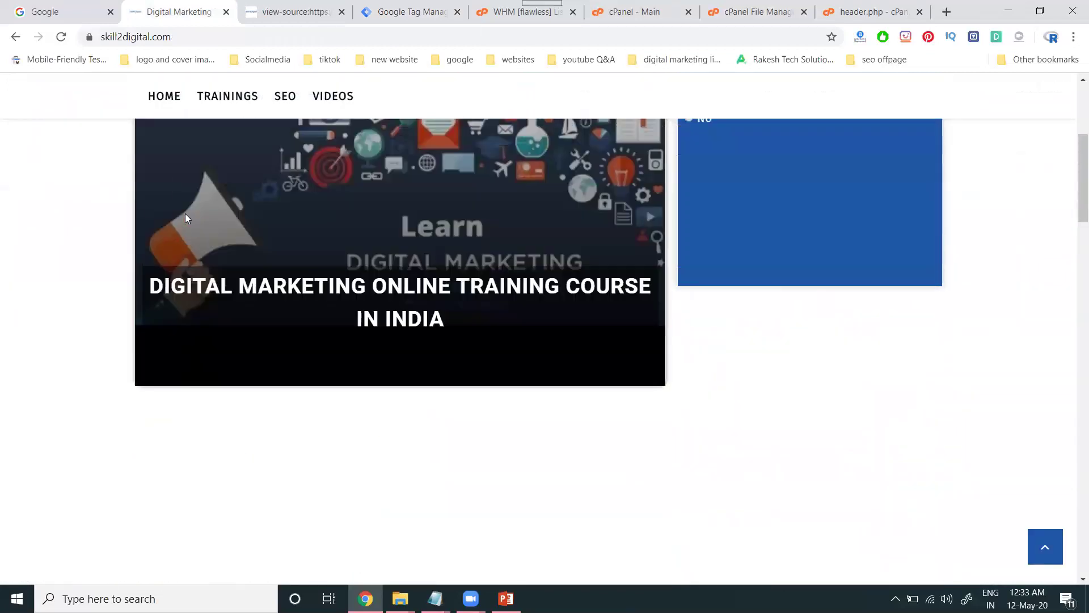
View the container's head and body install snippets again in Tag Manager and dismiss them.
{"action": "left_click", "coordinate": [406, 12]}
{"action": "left_click", "coordinate": [781, 136]}
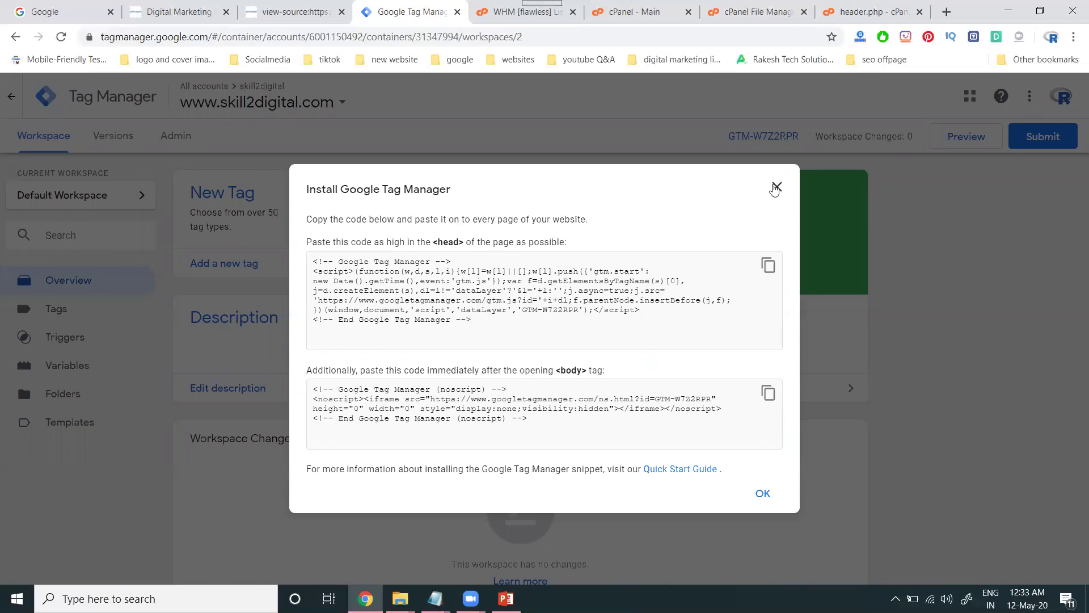
{"action": "left_click", "coordinate": [776, 187]}
Start a new tag to examine the featured, custom and third-party tag types, and leave without creating it.
{"action": "left_click", "coordinate": [74, 311]}
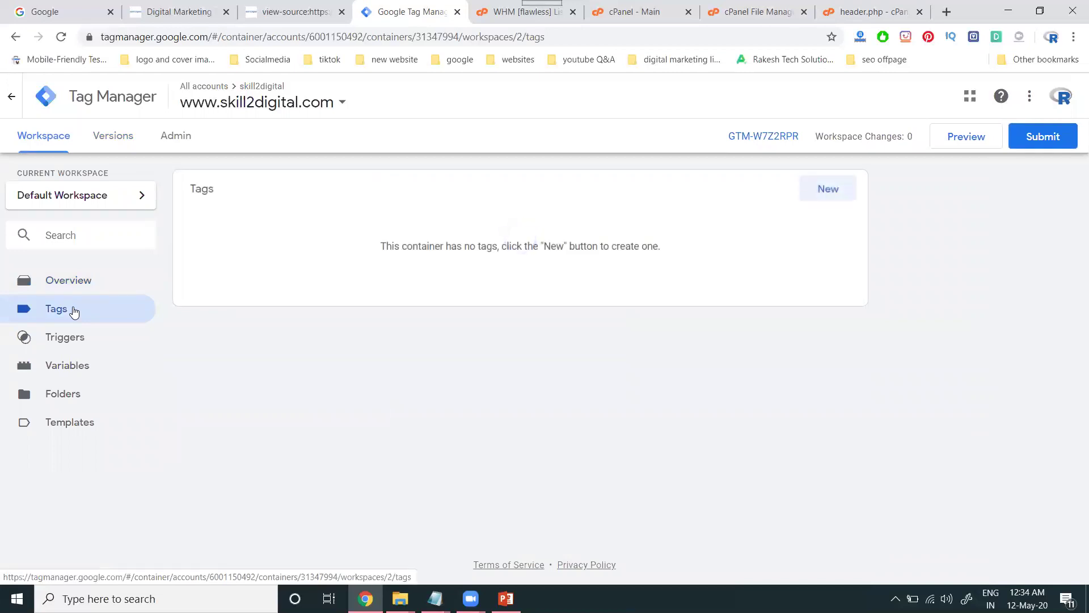
{"action": "left_click", "coordinate": [834, 188]}
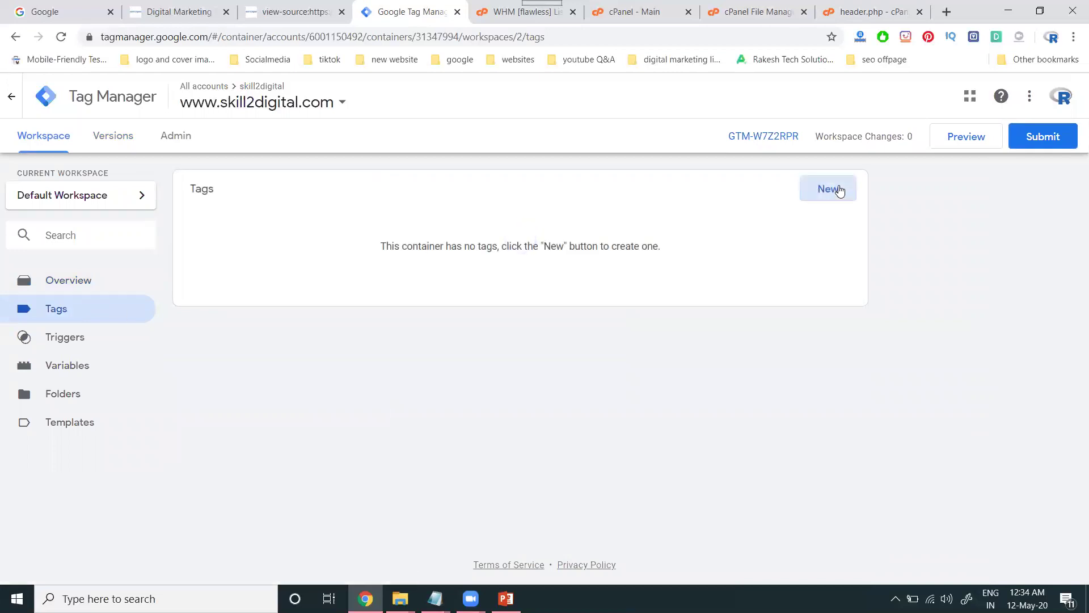
{"action": "left_click", "coordinate": [666, 210]}
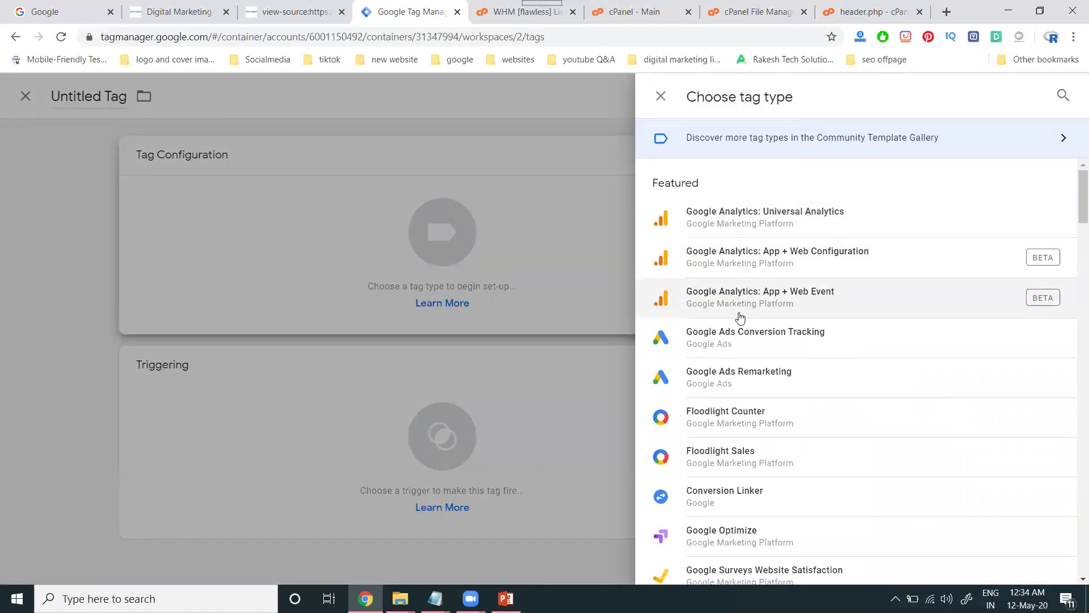
{"action": "scroll", "coordinate": [740, 316], "scroll_direction": "down", "scroll_amount": 3}
{"action": "scroll", "coordinate": [743, 284], "scroll_direction": "down", "scroll_amount": 3}
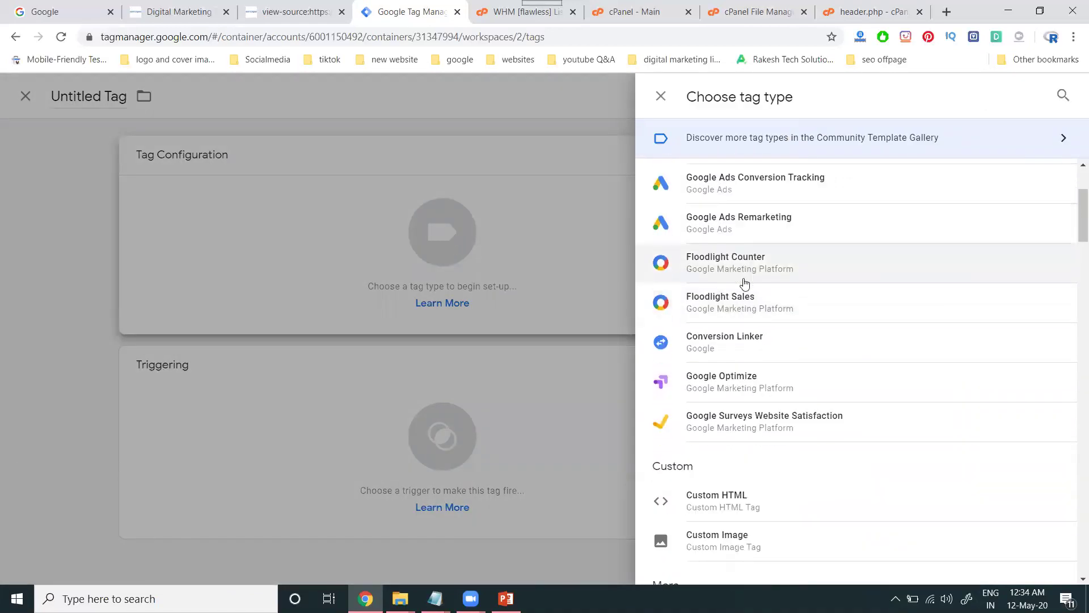
{"action": "scroll", "coordinate": [744, 290], "scroll_direction": "down", "scroll_amount": 1}
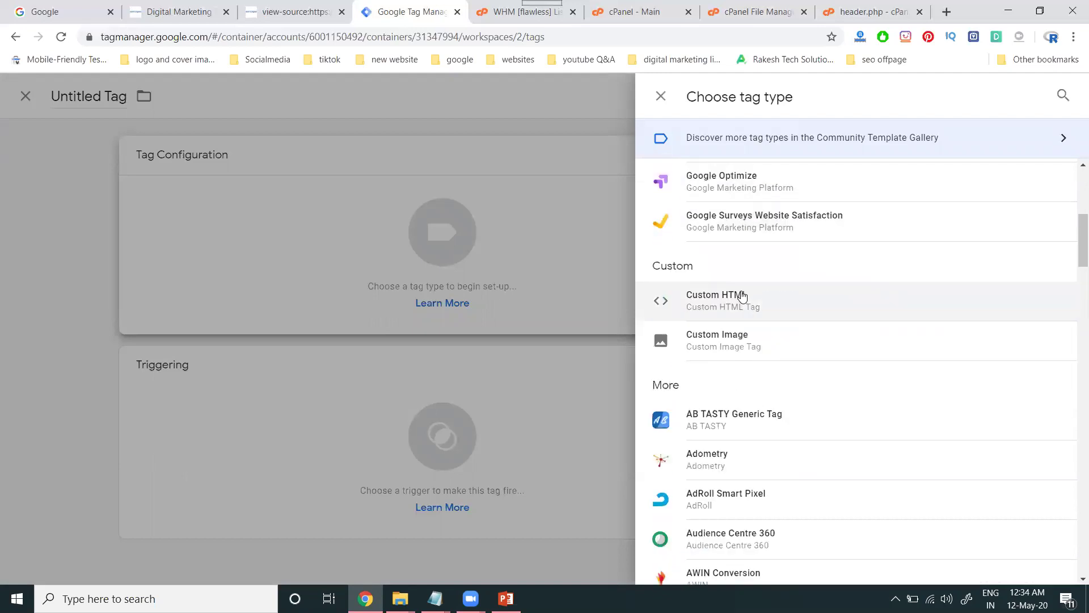
{"action": "scroll", "coordinate": [735, 295], "scroll_direction": "down", "scroll_amount": 2}
{"action": "scroll", "coordinate": [731, 284], "scroll_direction": "down", "scroll_amount": 6}
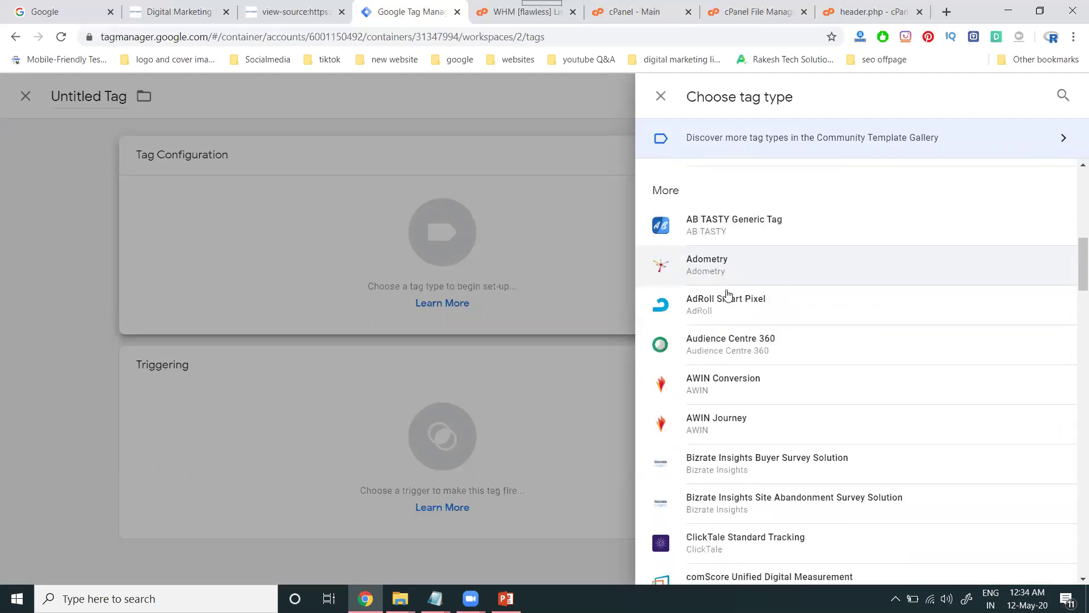
{"action": "scroll", "coordinate": [728, 297], "scroll_direction": "down", "scroll_amount": 4}
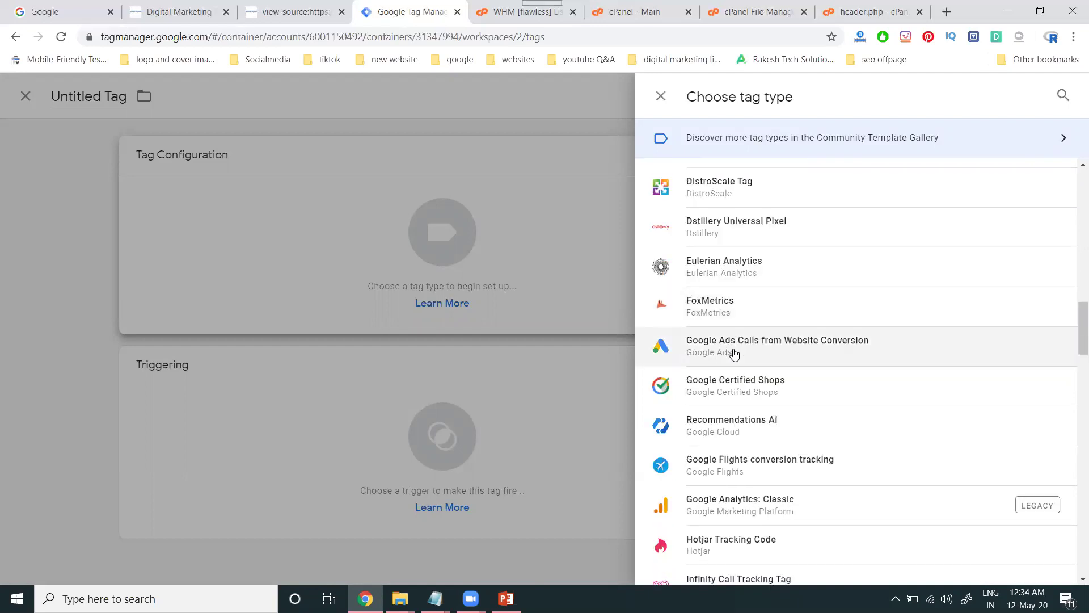
{"action": "scroll", "coordinate": [802, 349], "scroll_direction": "down", "scroll_amount": 4}
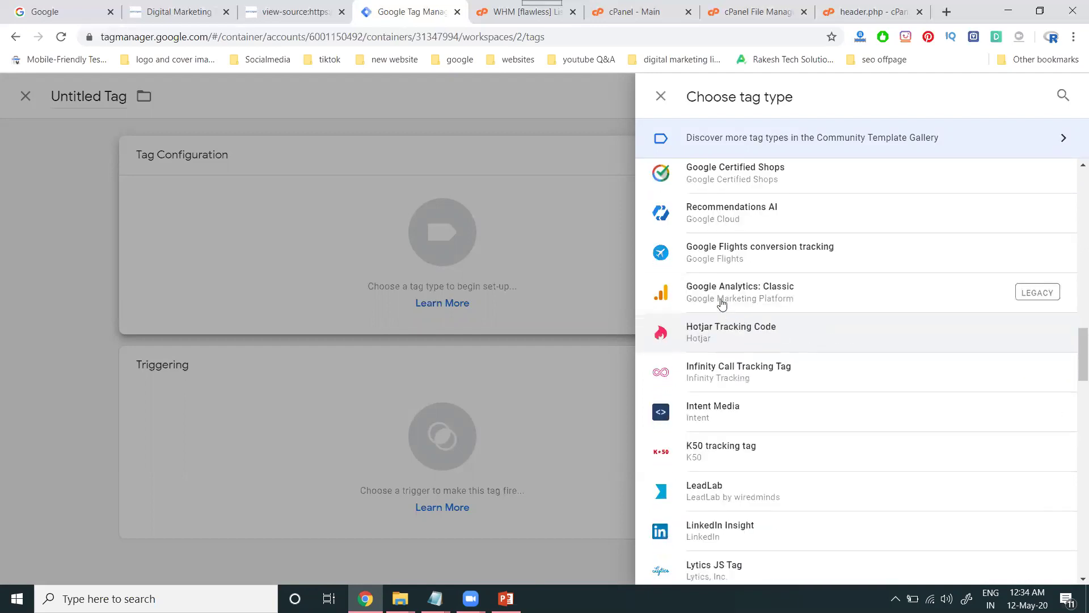
{"action": "scroll", "coordinate": [747, 300], "scroll_direction": "down", "scroll_amount": 3}
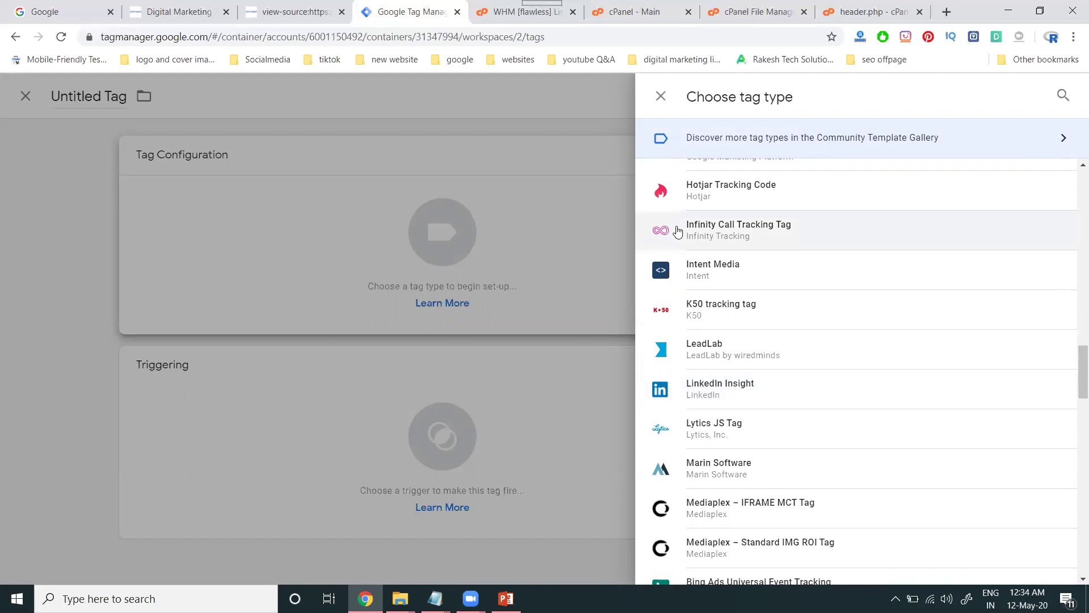
{"action": "left_click", "coordinate": [661, 96]}
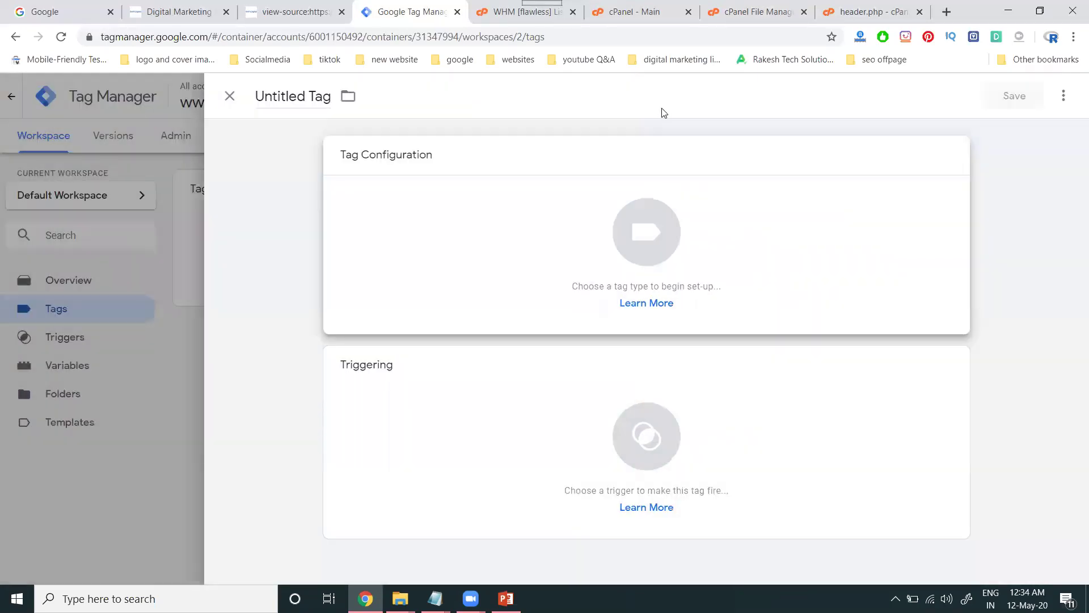
{"action": "left_click", "coordinate": [229, 98]}
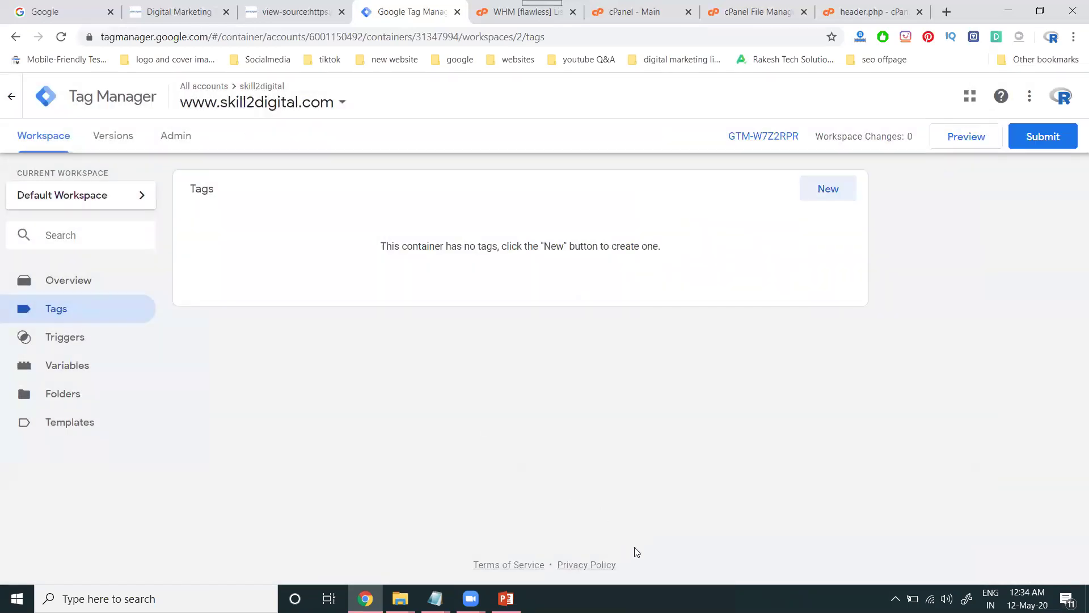